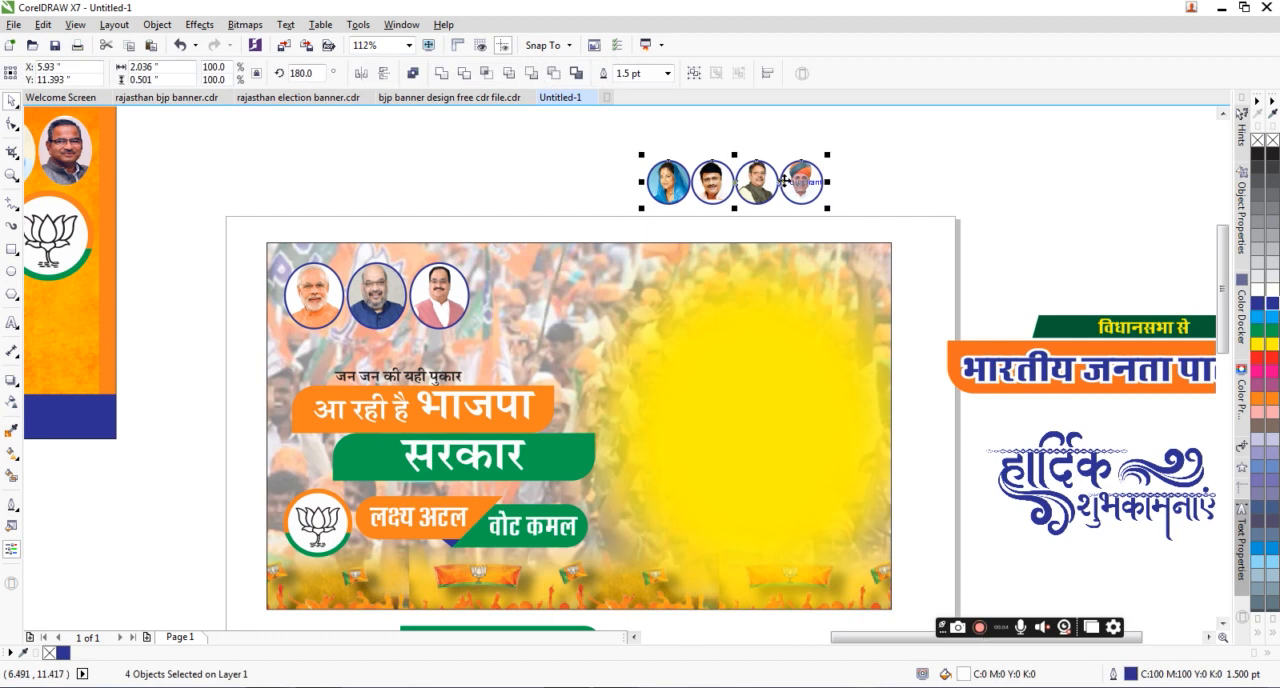
Step: Place the four round leader portraits in the banner's upper right area and enlarge them to about 2.6 inches wide overall
drag(780, 182, 709, 357)
drag(568, 313, 700, 244)
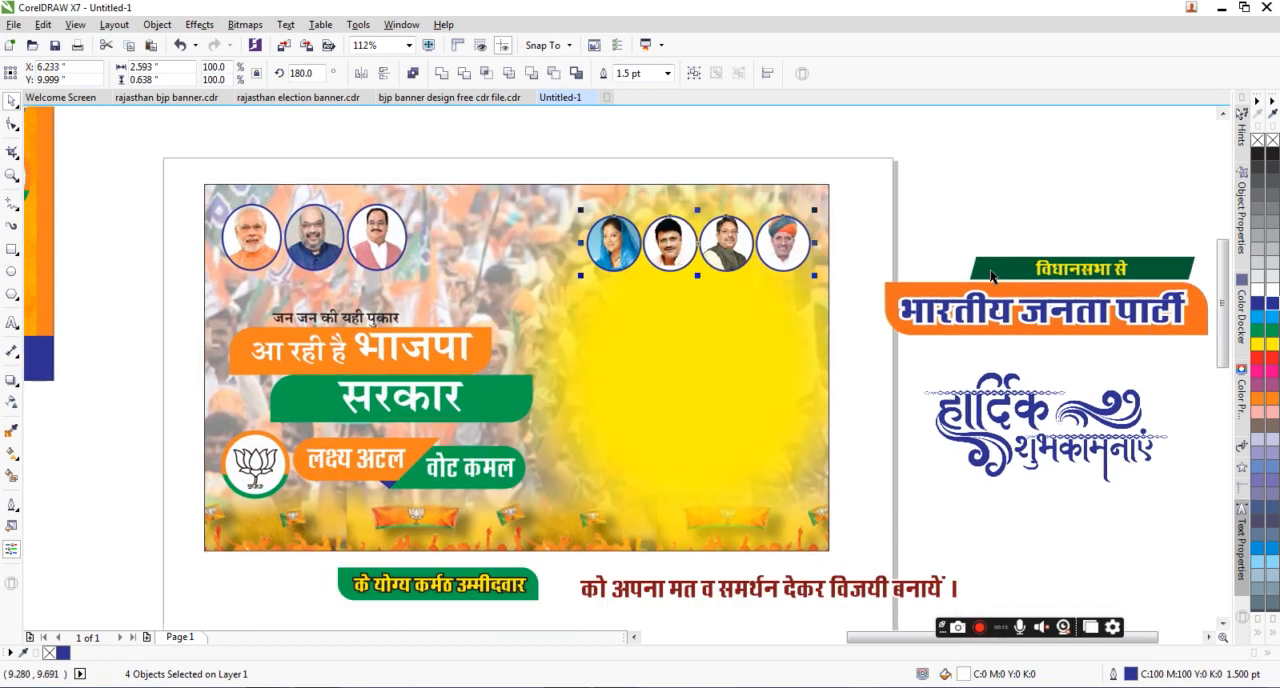
Step: Group the circular lotus logo, place it between the two portrait rows and enlarge it to about 1.1 inches wide
click(254, 470)
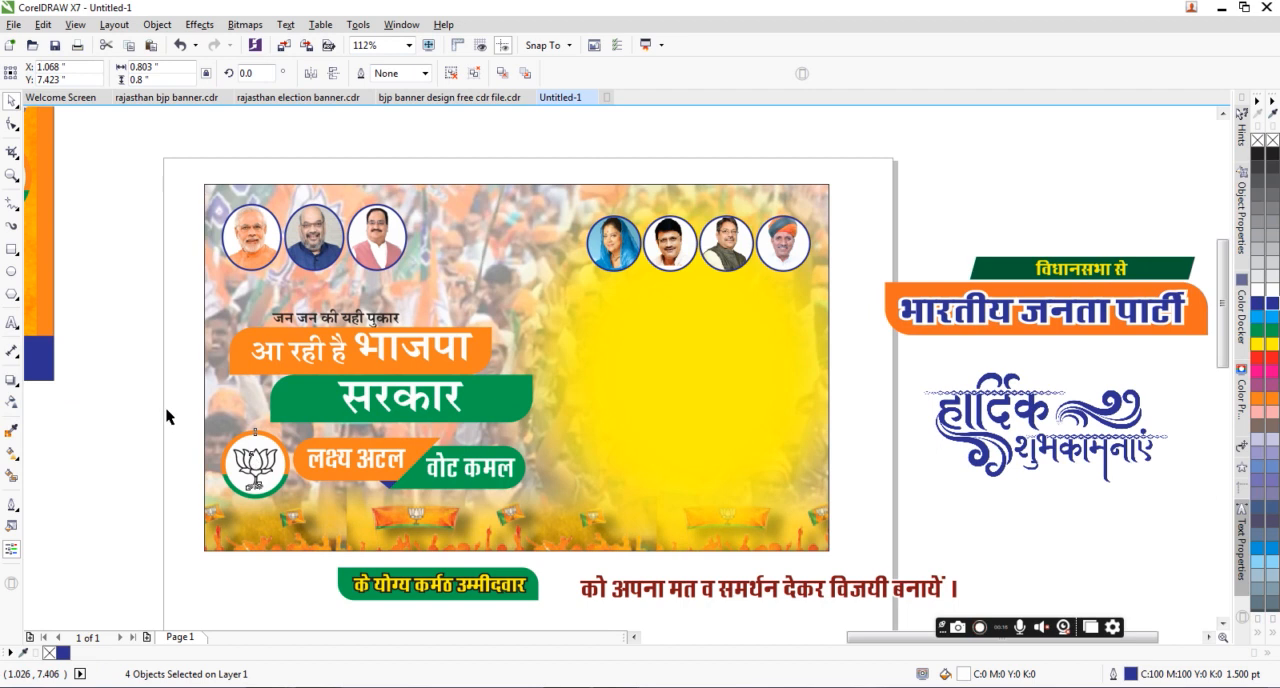
key(ctrl+g)
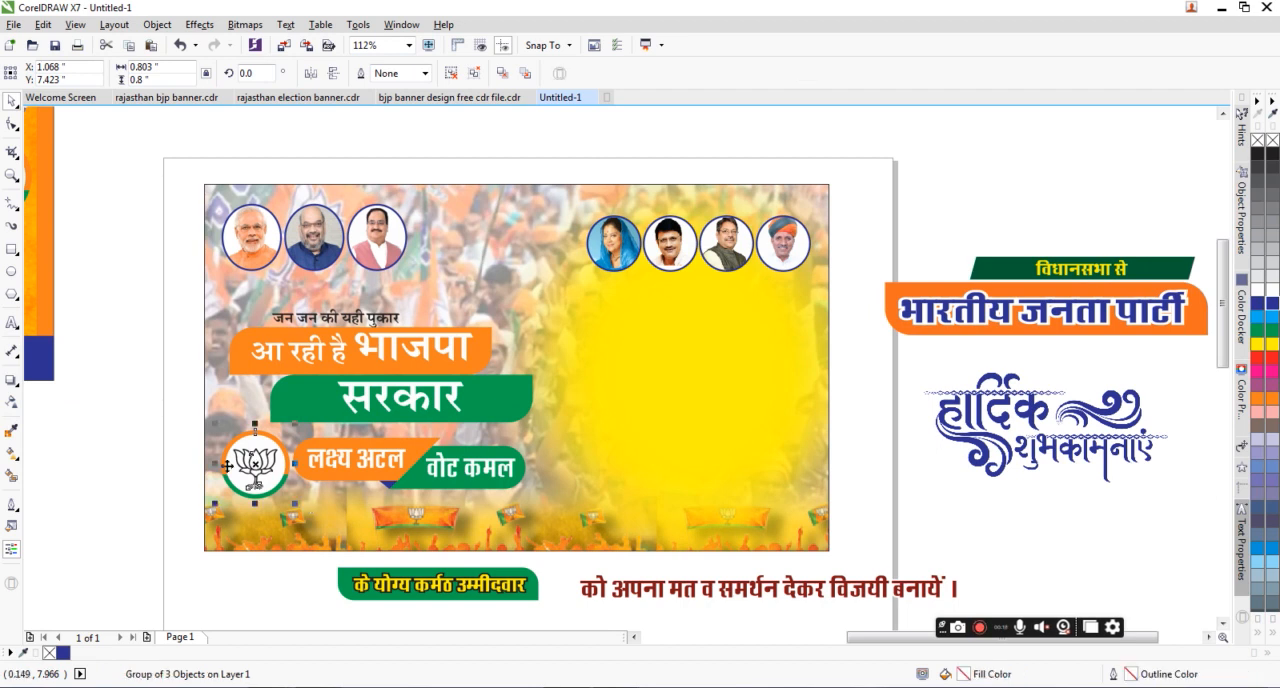
drag(329, 439, 505, 239)
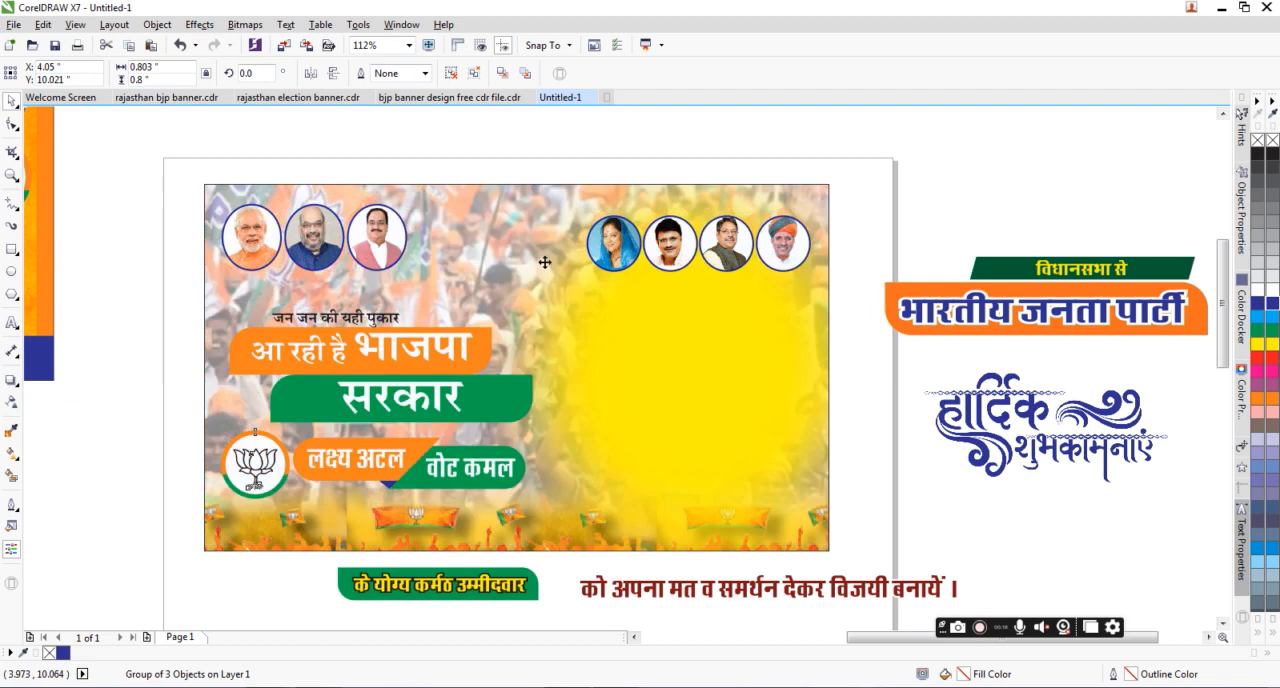
drag(553, 284, 573, 296)
mouse_move(668, 271)
mouse_down()
mouse_move(754, 276)
mouse_move(672, 290)
mouse_up()
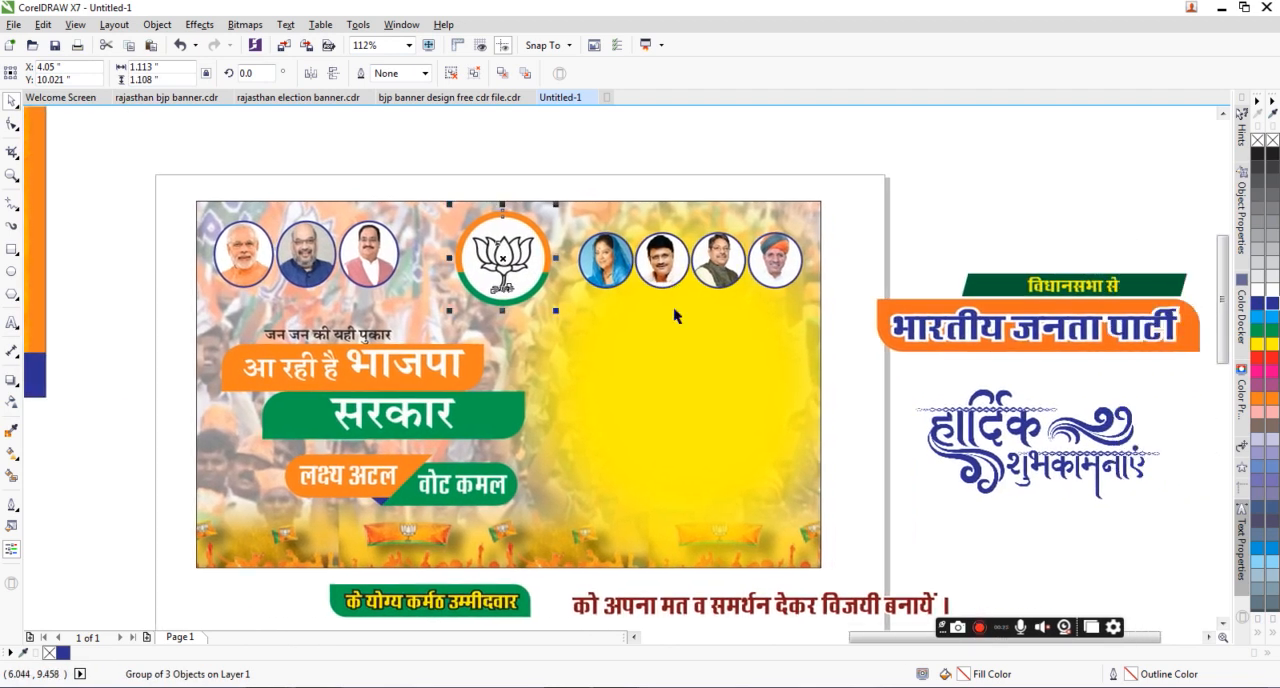
Step: Move all the slogan texts and their coloured shapes off the banner to the empty area on its left
drag(176, 314, 588, 516)
drag(437, 363, 97, 412)
Step: Try to convert the yellow glow bitmap to 1-bit black and white using Line Art with a threshold of 212
click(718, 402)
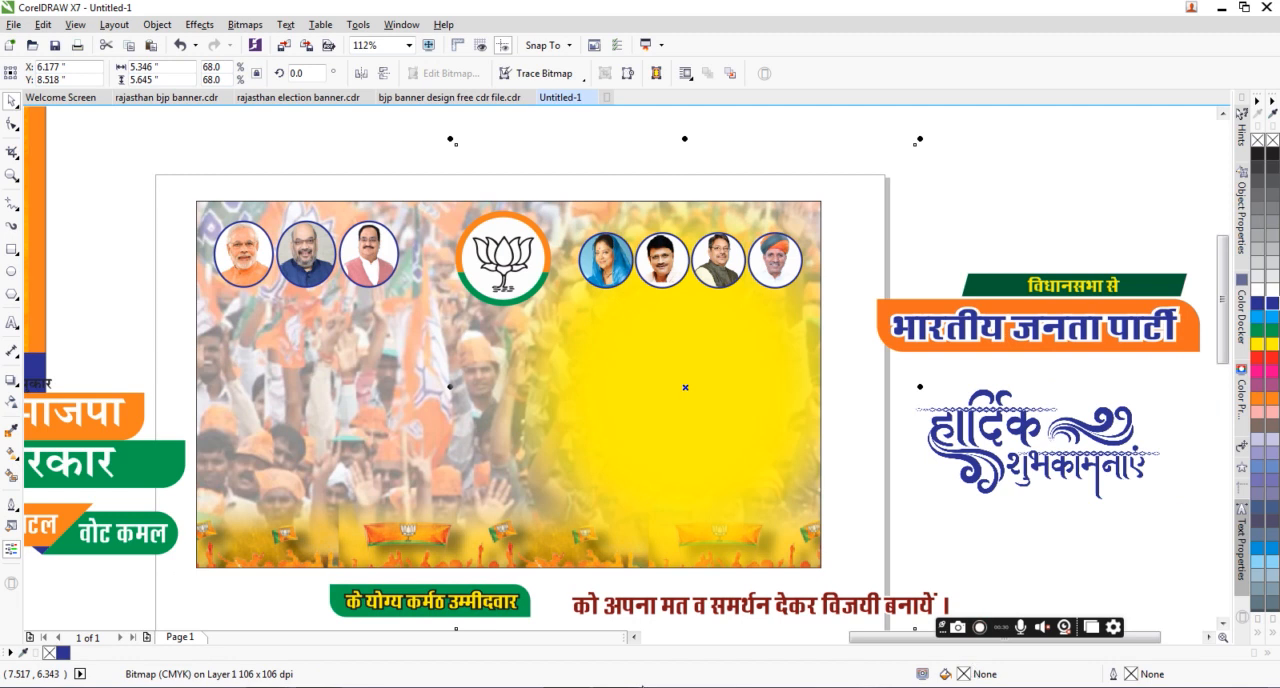
click(264, 28)
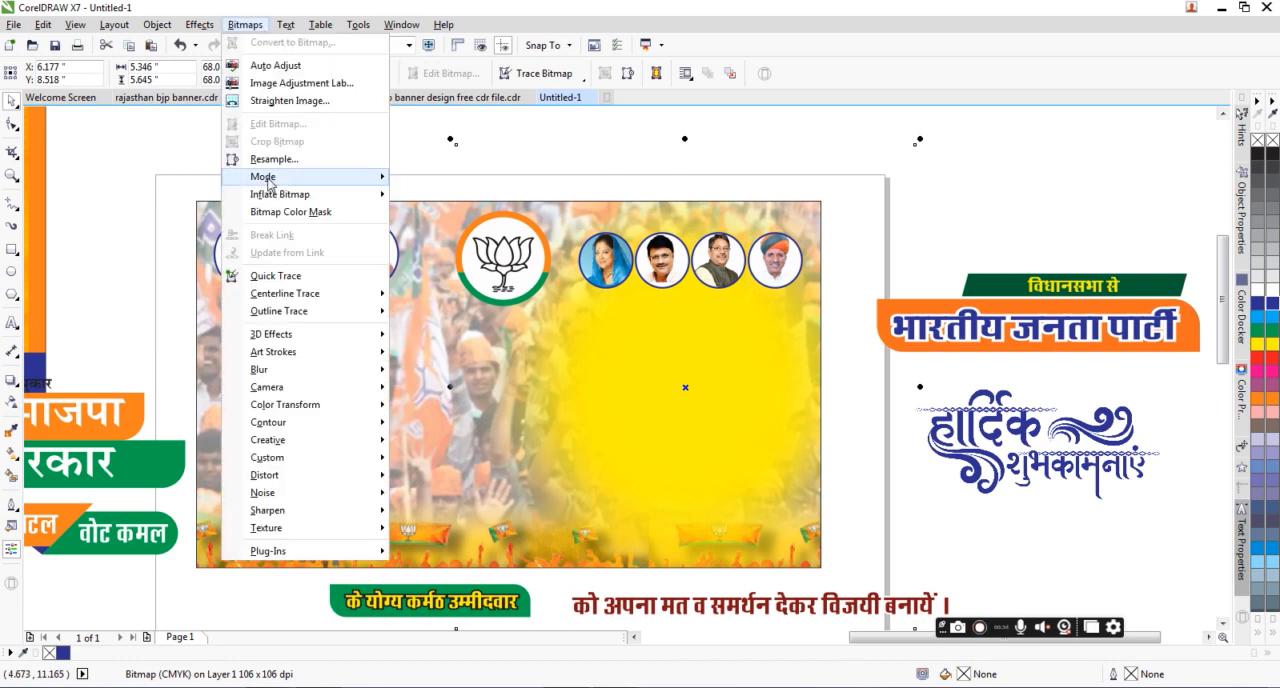
mouse_move(268, 182)
click(462, 179)
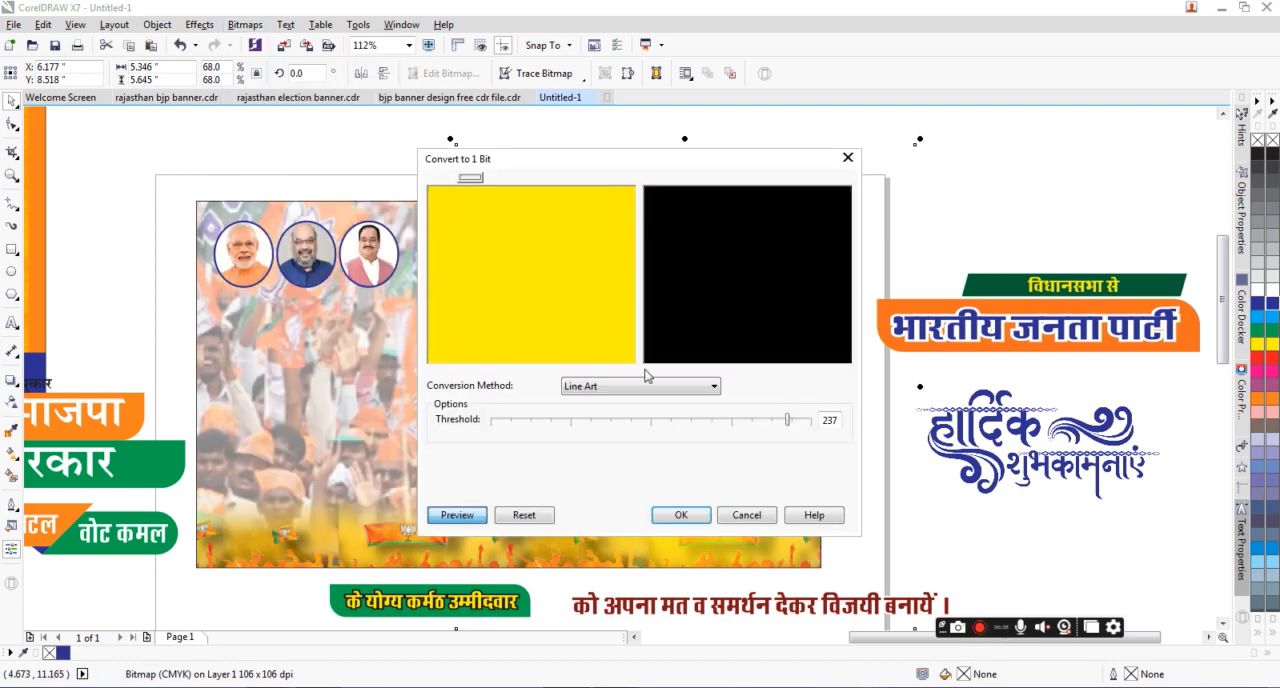
click(599, 424)
drag(660, 425, 724, 427)
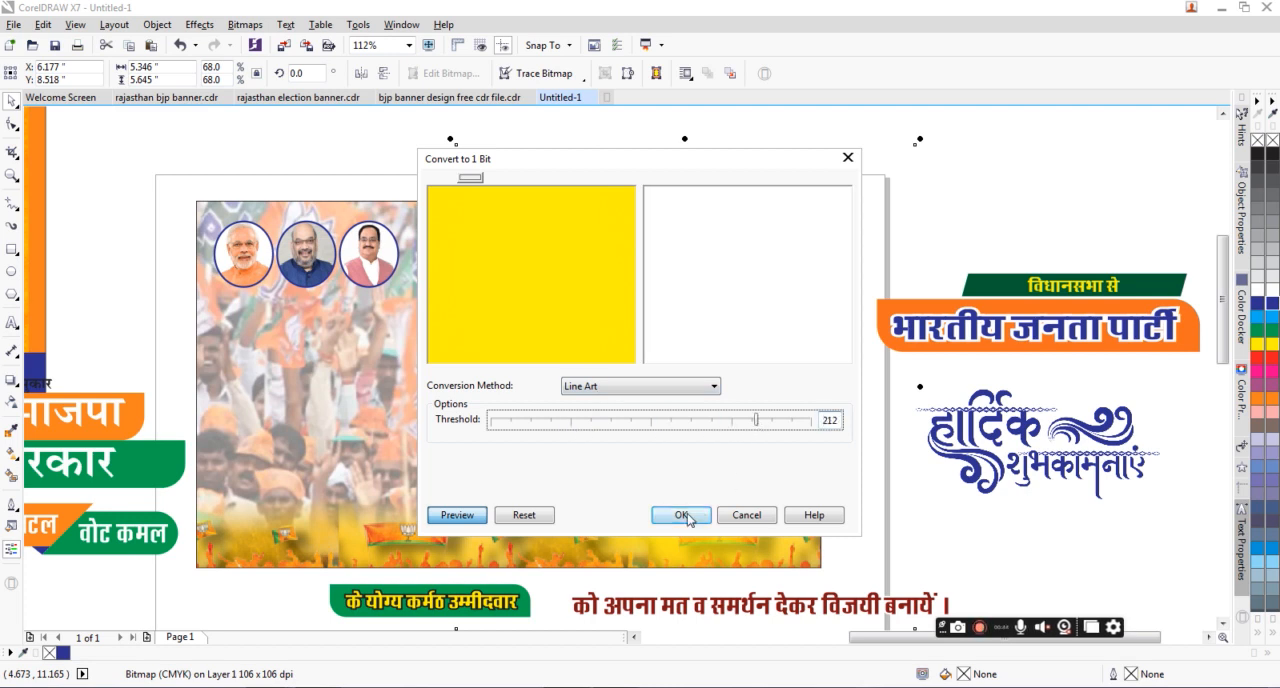
click(683, 516)
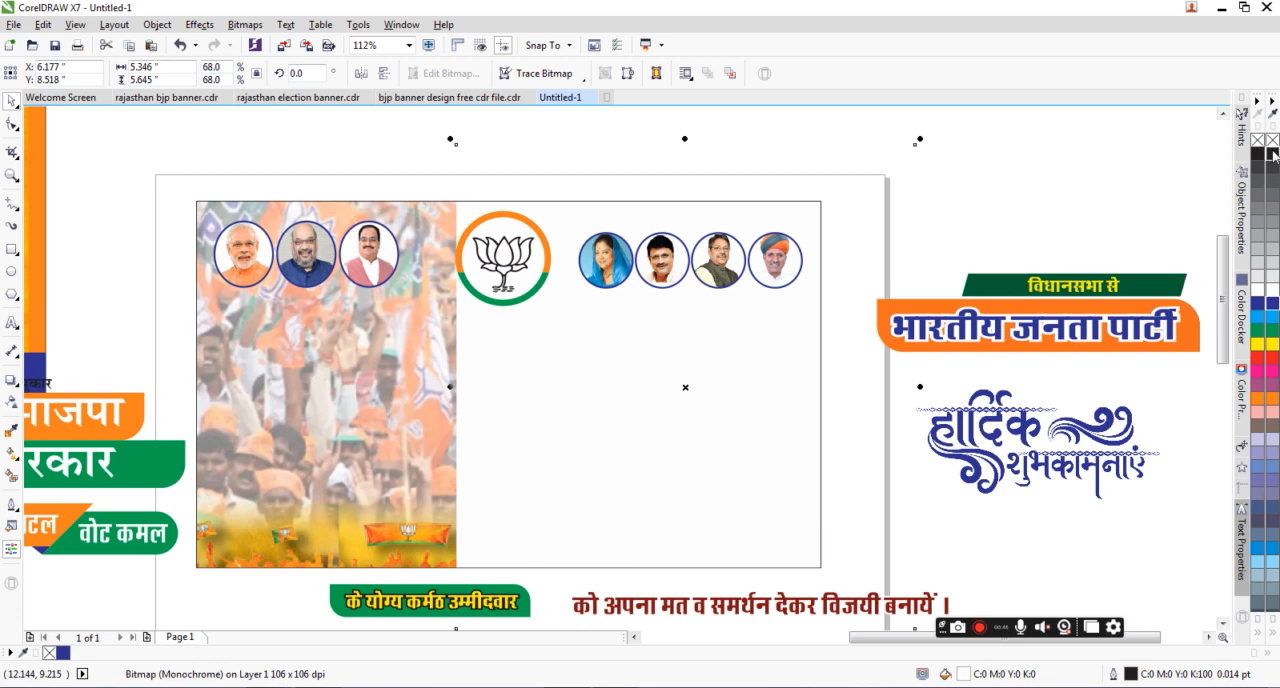
Step: Try orange as both colours of the 1-bit bitmap, and undo the recolouring together with the conversion
right_click(1271, 400)
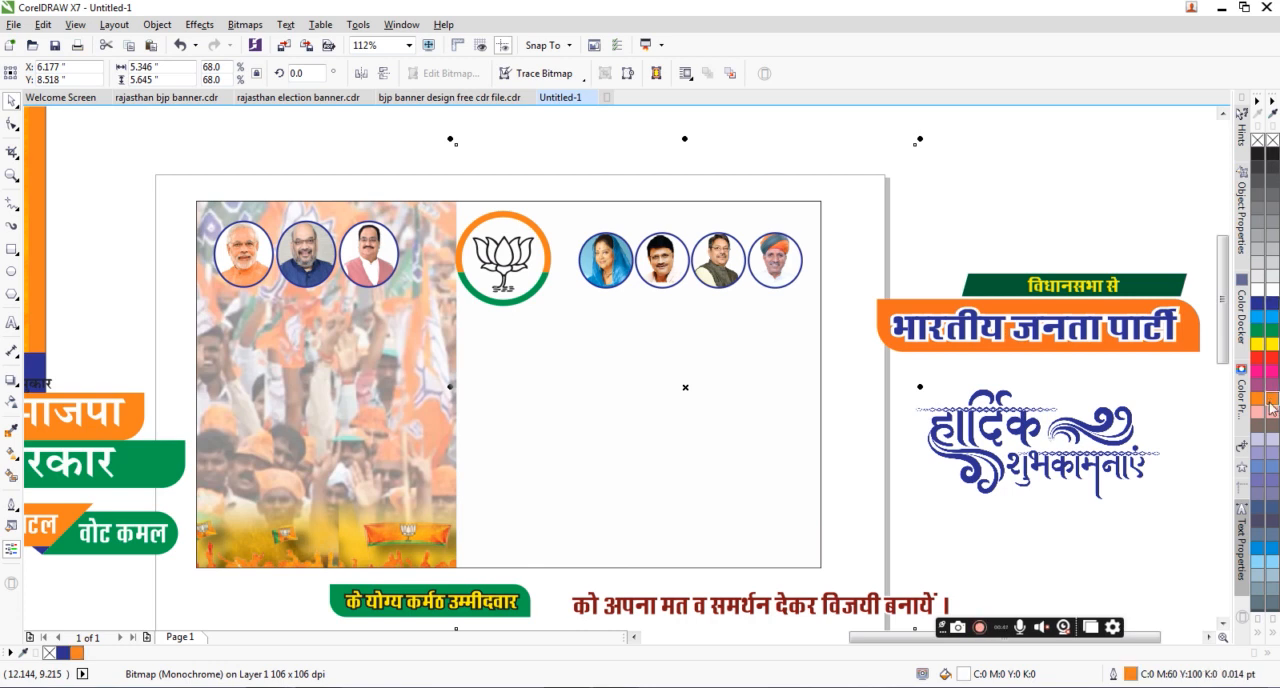
click(1272, 398)
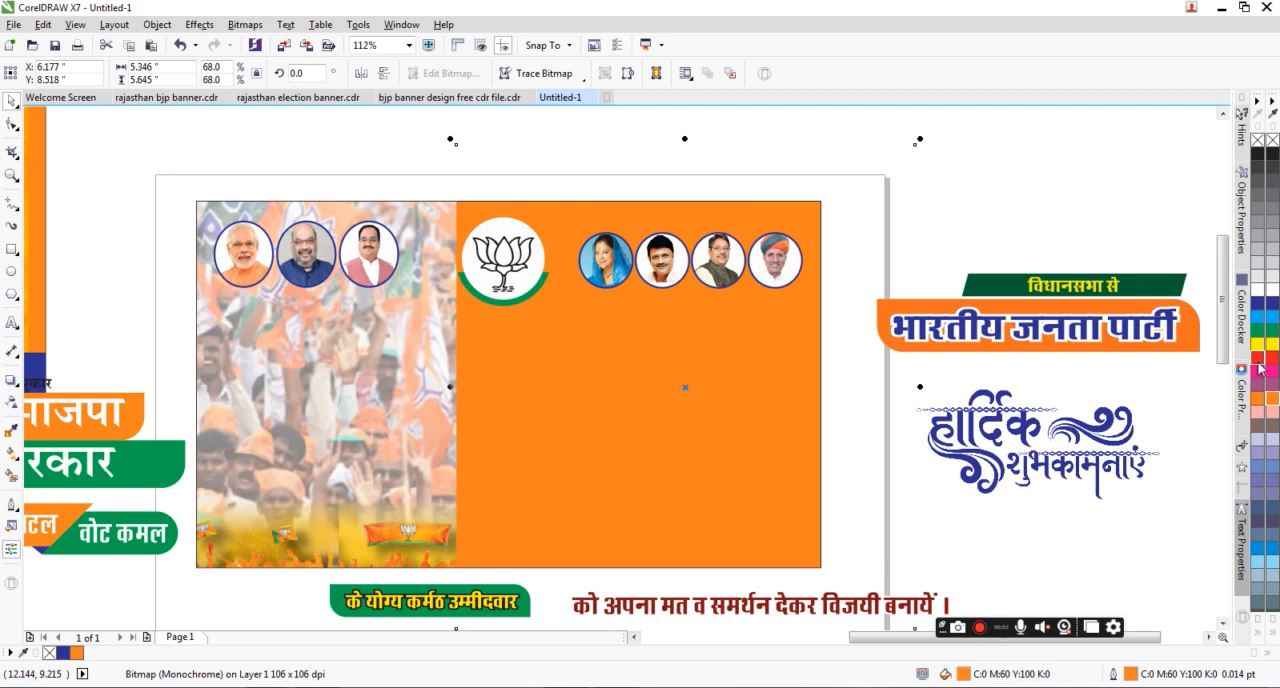
key(ctrl+z)
key(ctrl+z)
key(ctrl+z)
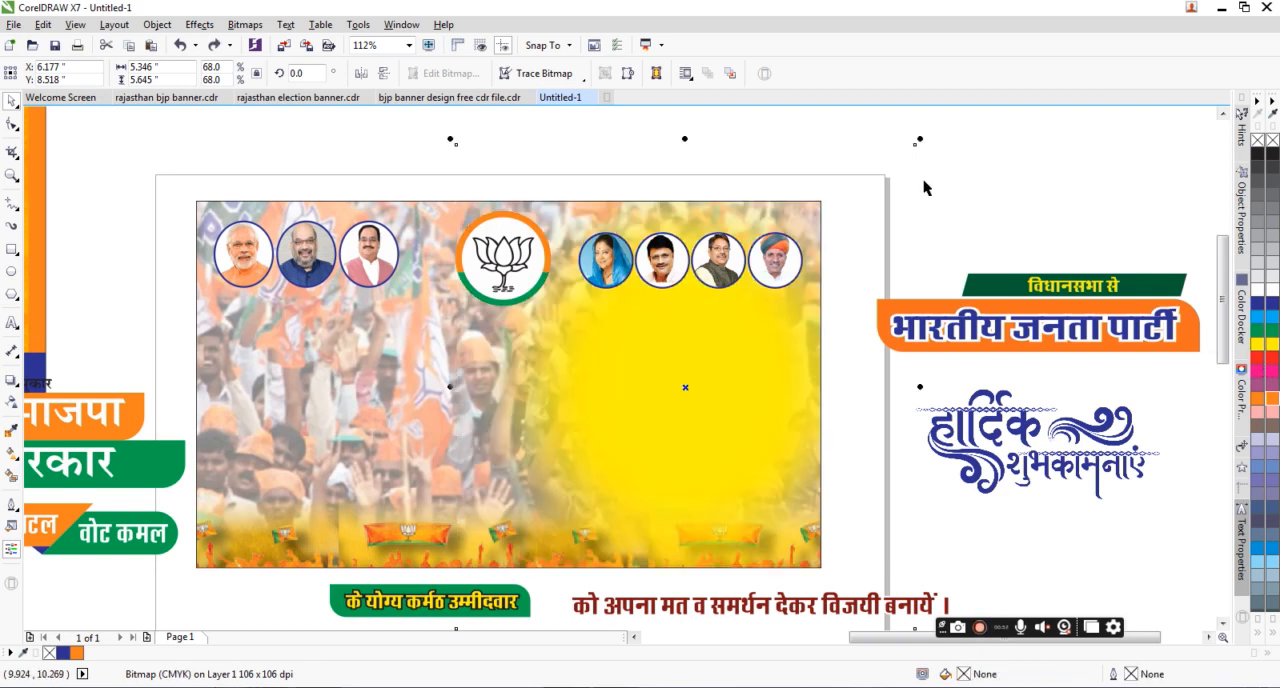
Step: Fill the banner's PowerClip background rectangle with orange (C0 M60 Y100 K0)
click(655, 208)
click(729, 166)
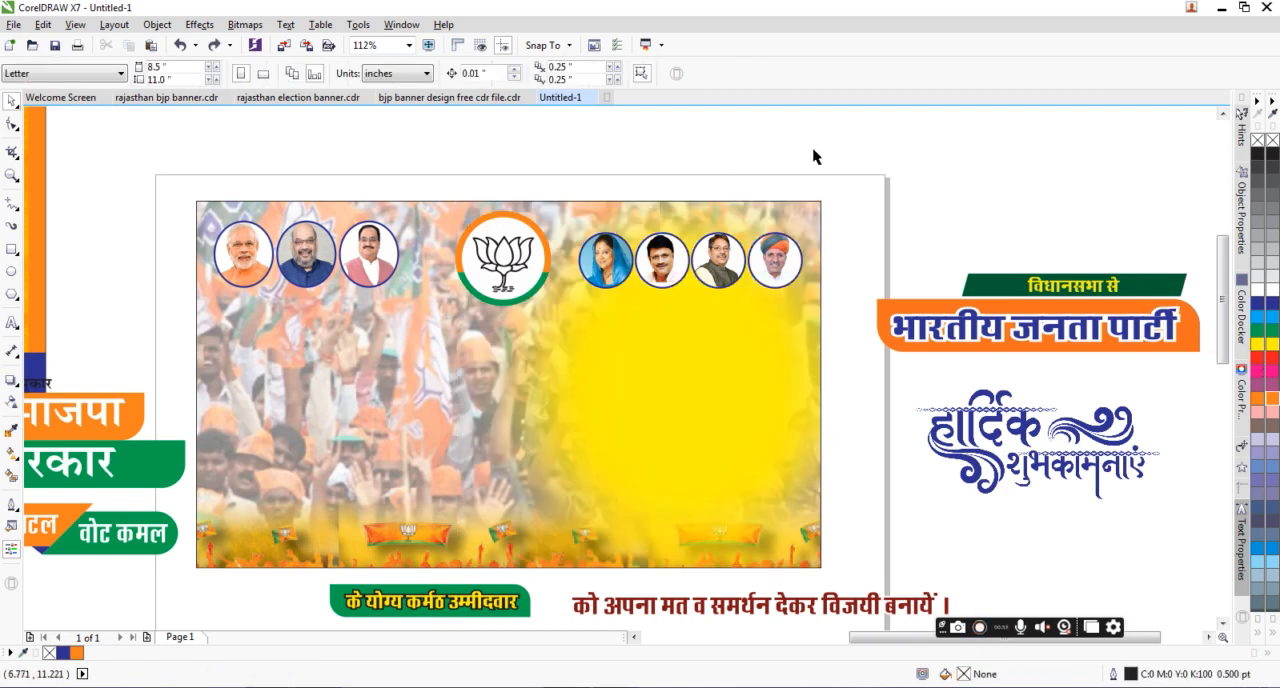
click(803, 203)
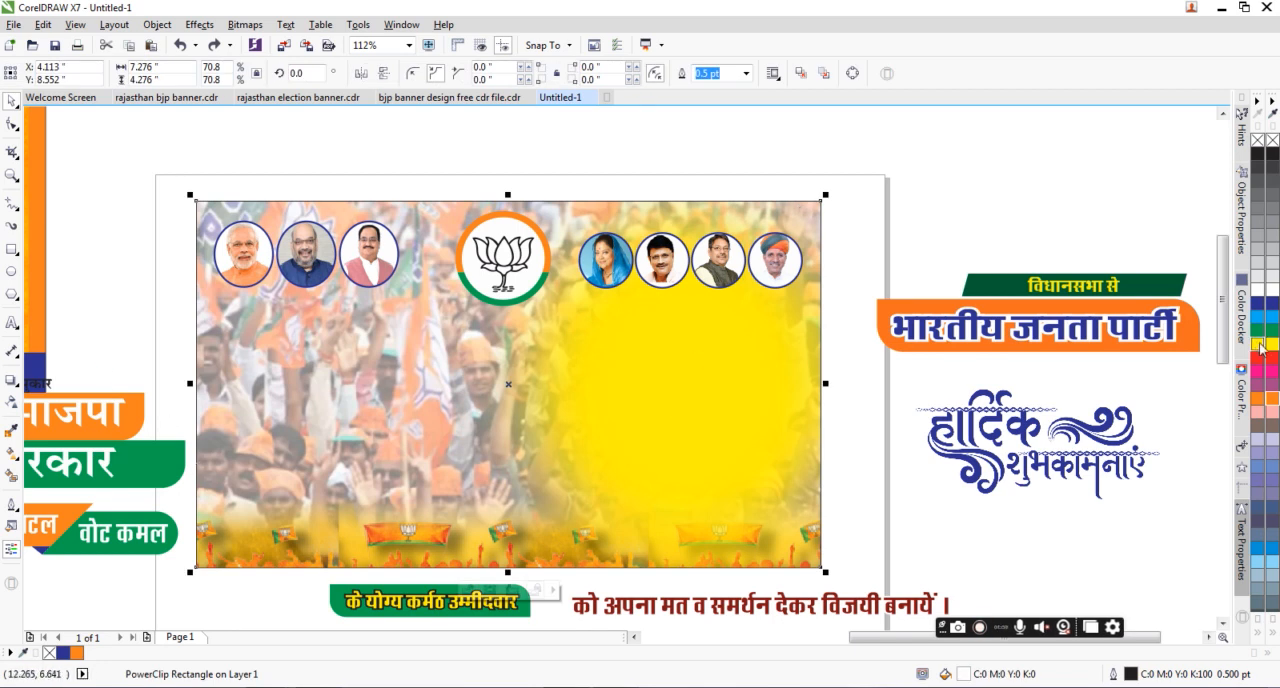
click(1258, 398)
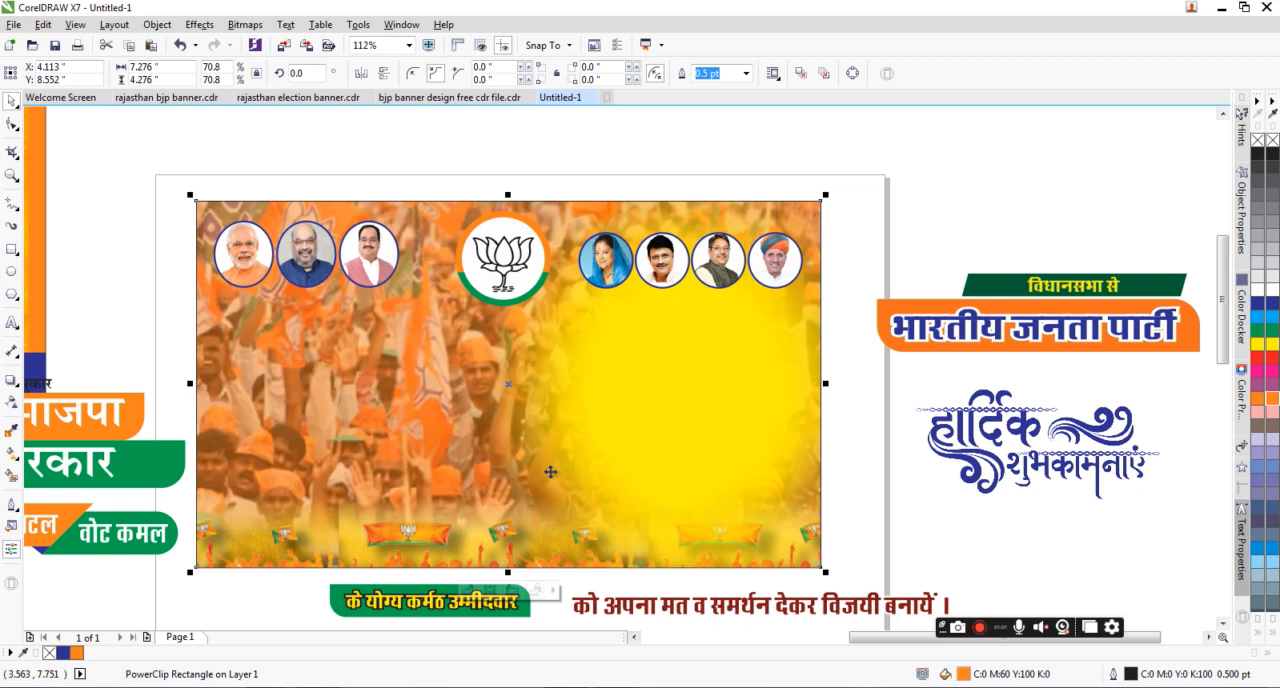
Step: Restack the yellow glow so it lies over the crowd photo but behind the flag strip along the banner's lower edge
click(832, 249)
ctrl+click(760, 375)
key(shift+Page_Down)
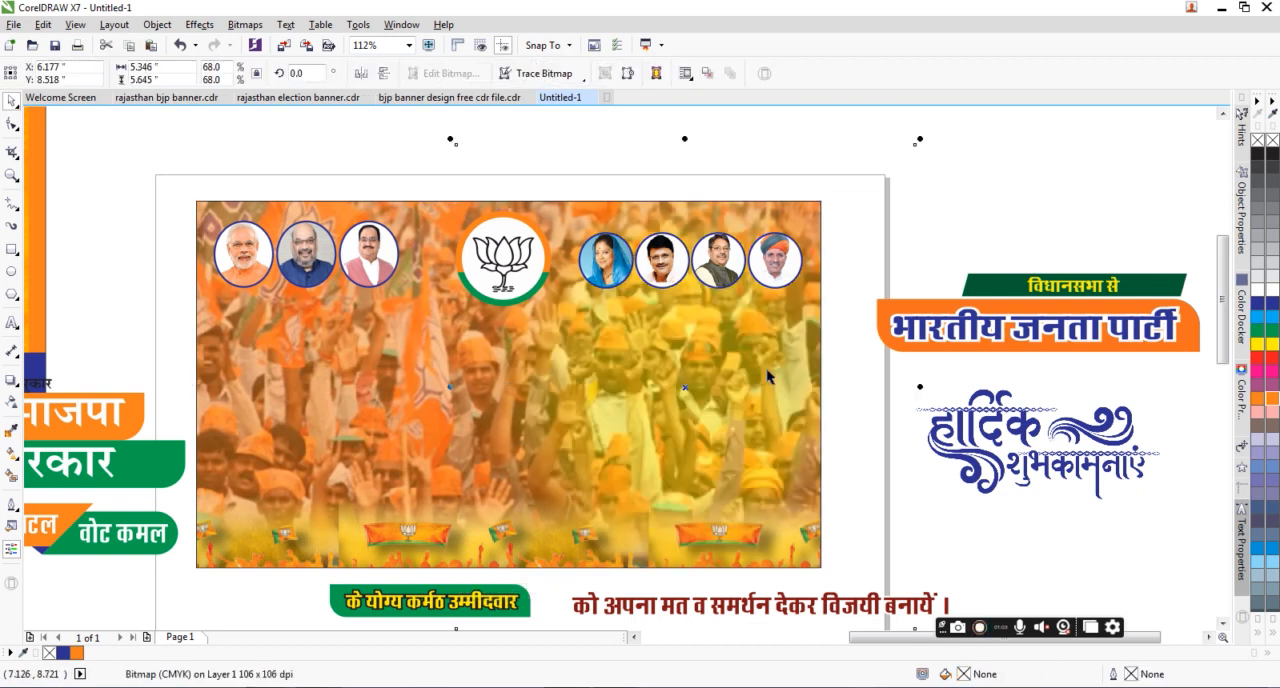
key(shift+Page_Up)
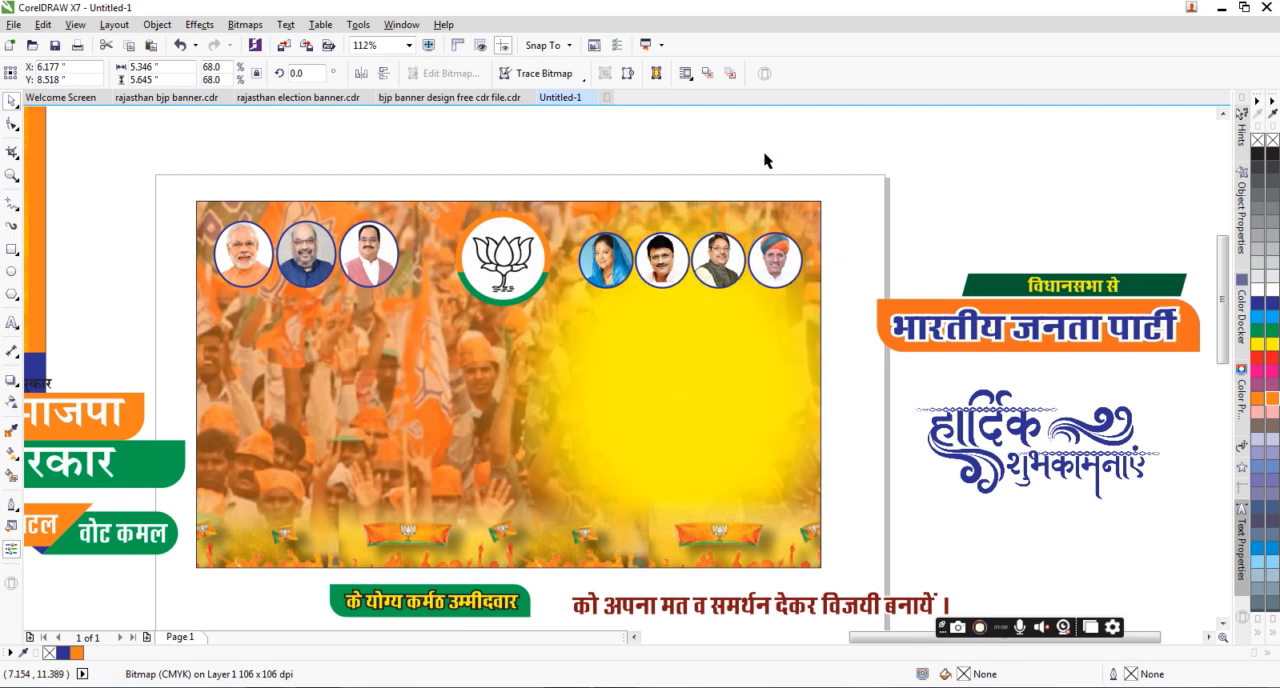
click(711, 368)
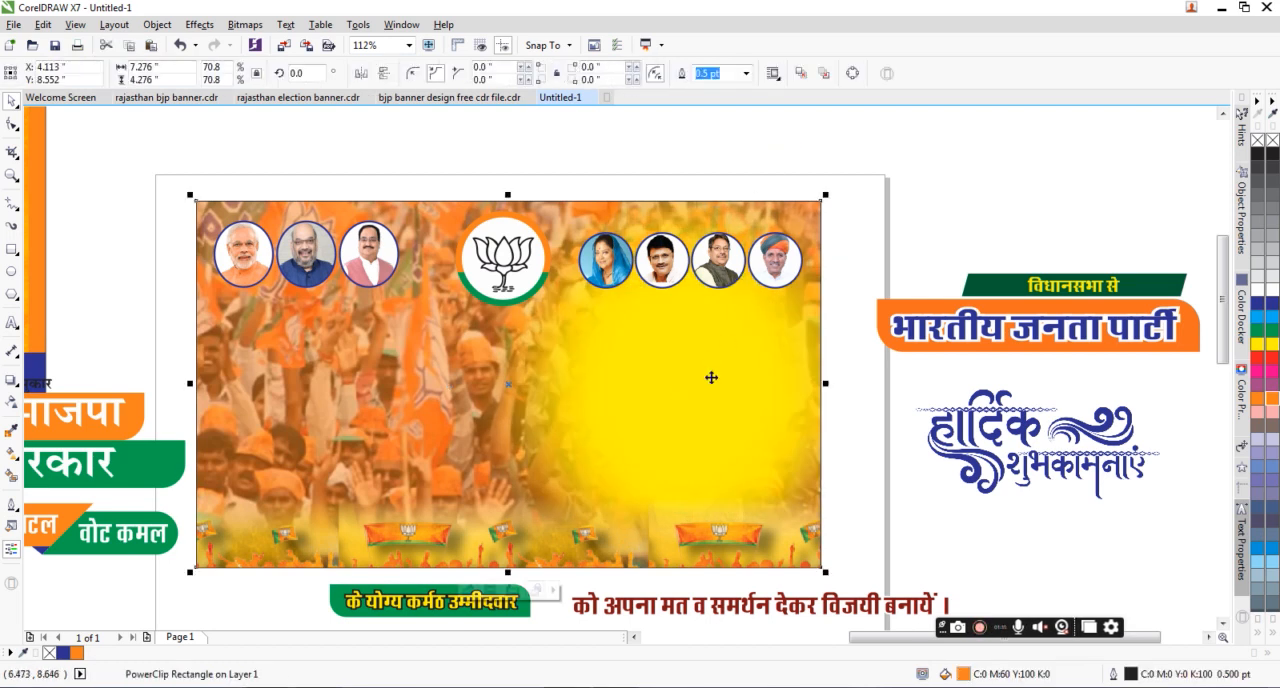
click(777, 179)
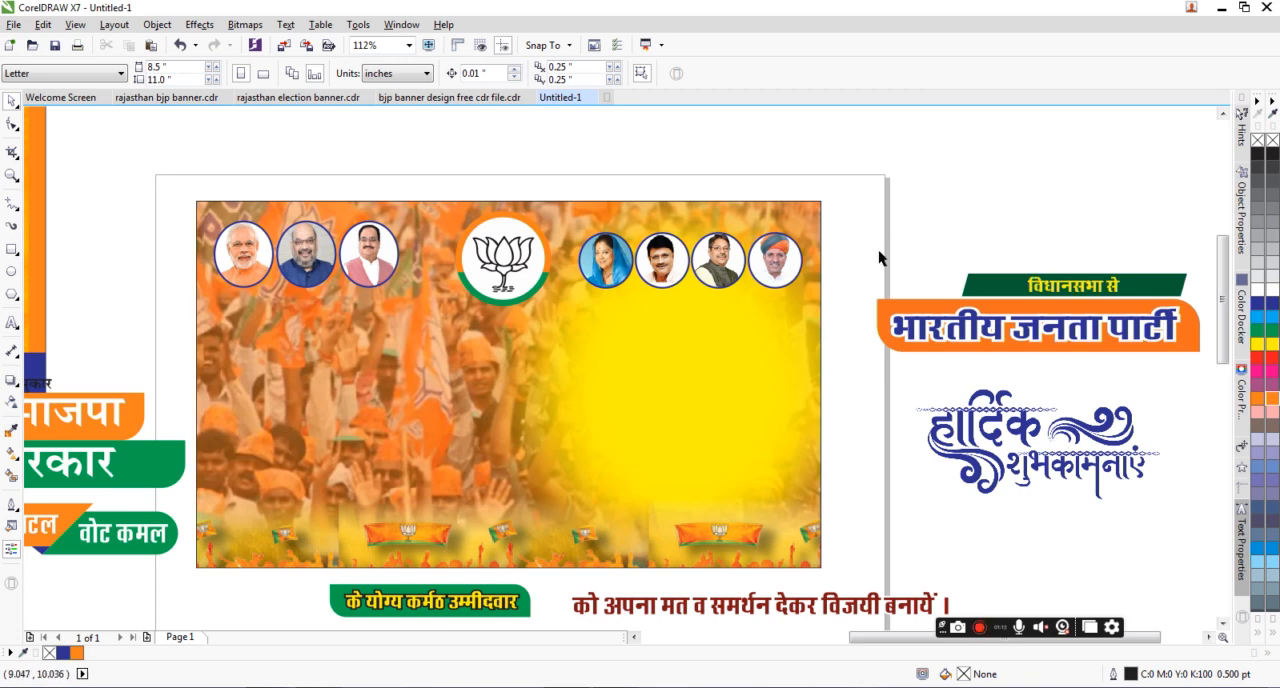
Step: Move the विधानसभा से and भारतीय जनता पार्टी headings with their coloured shapes onto the banner beneath the four portraits
drag(1192, 353, 1140, 376)
drag(963, 300, 296, 338)
drag(310, 339, 753, 261)
scroll(756, 309, down, 1)
Step: Replace the wording of the red appeal line below the banner with "को ऐतिहासिक विजय", keeping its final punctuation mark
click(786, 538)
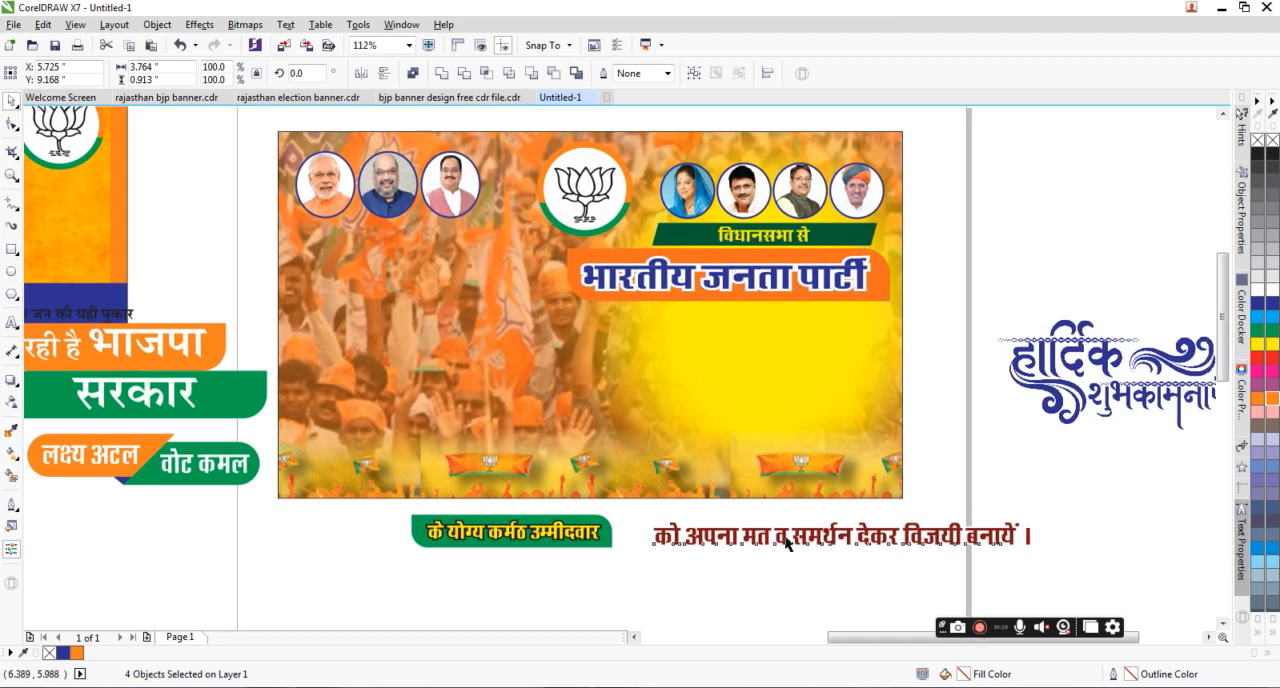
scroll(783, 494, down, 2)
scroll(749, 476, down, 1)
scroll(735, 470, up, 2)
drag(721, 474, 721, 441)
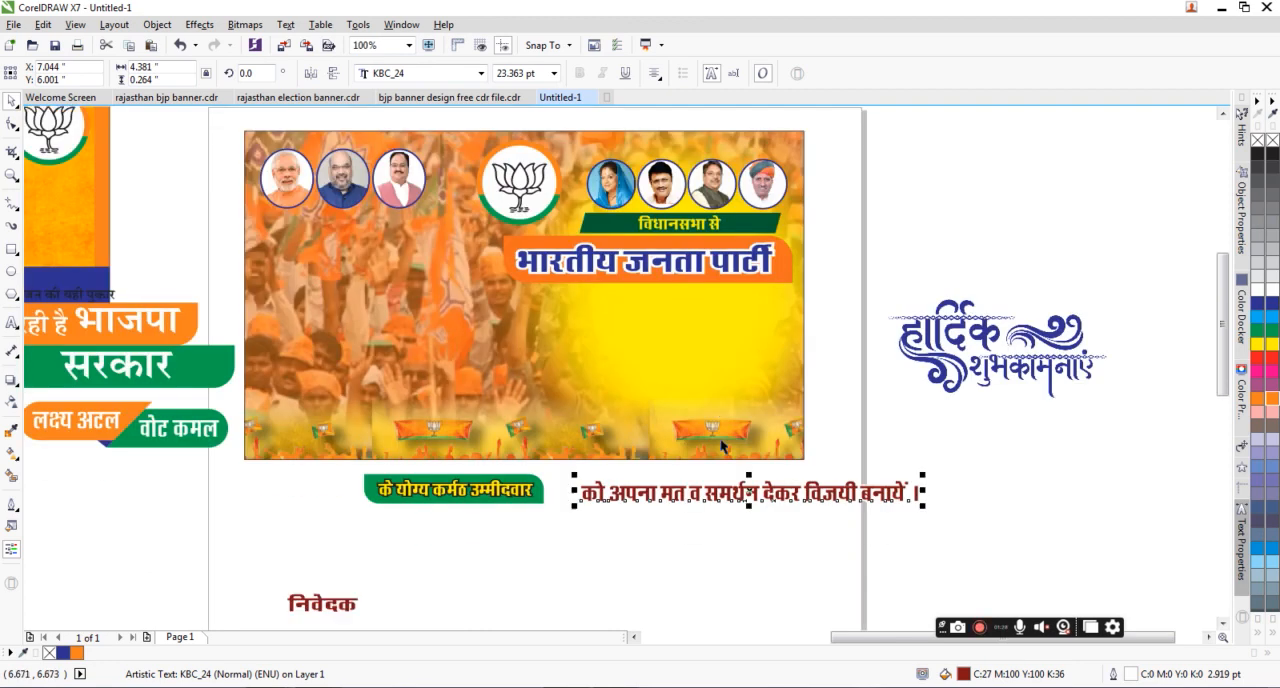
click(740, 492)
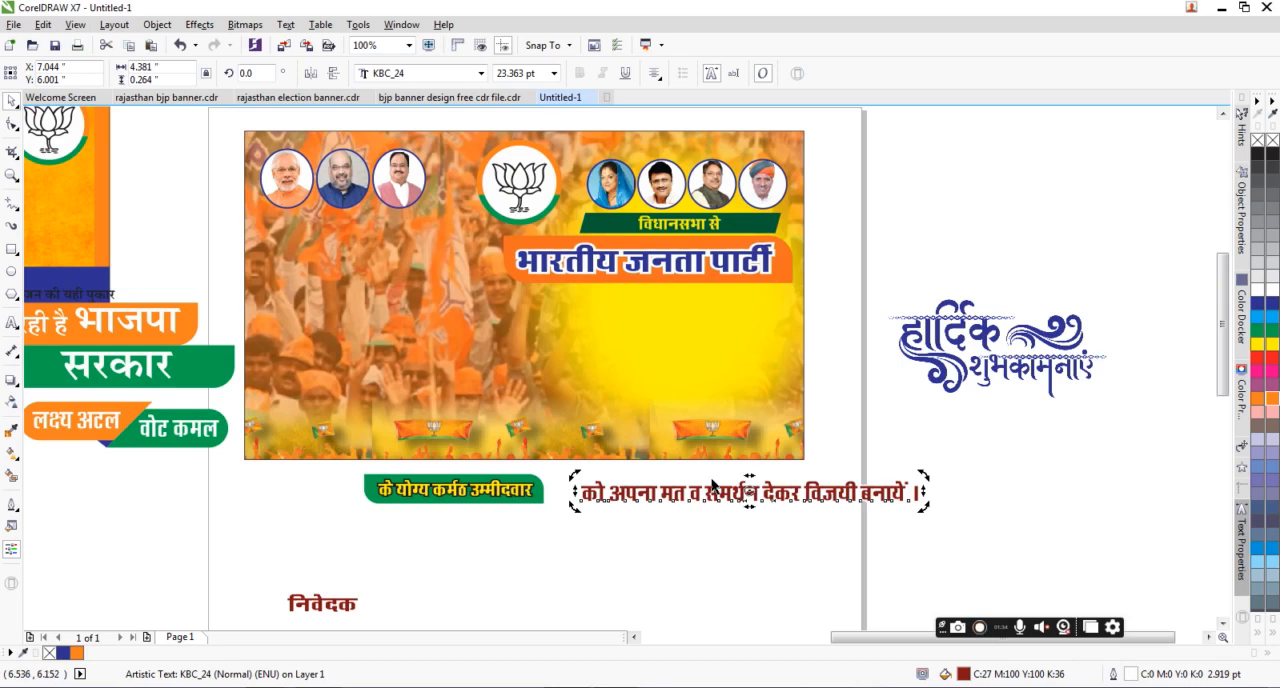
double_click(878, 483)
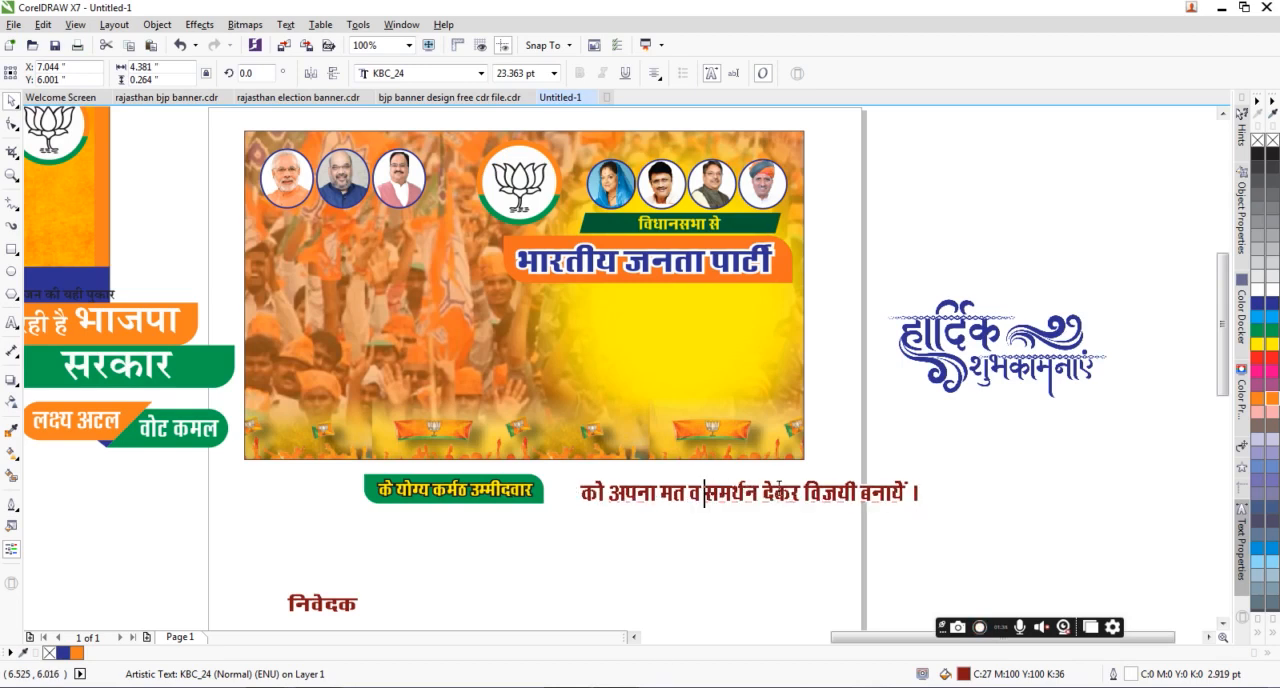
drag(909, 484, 575, 495)
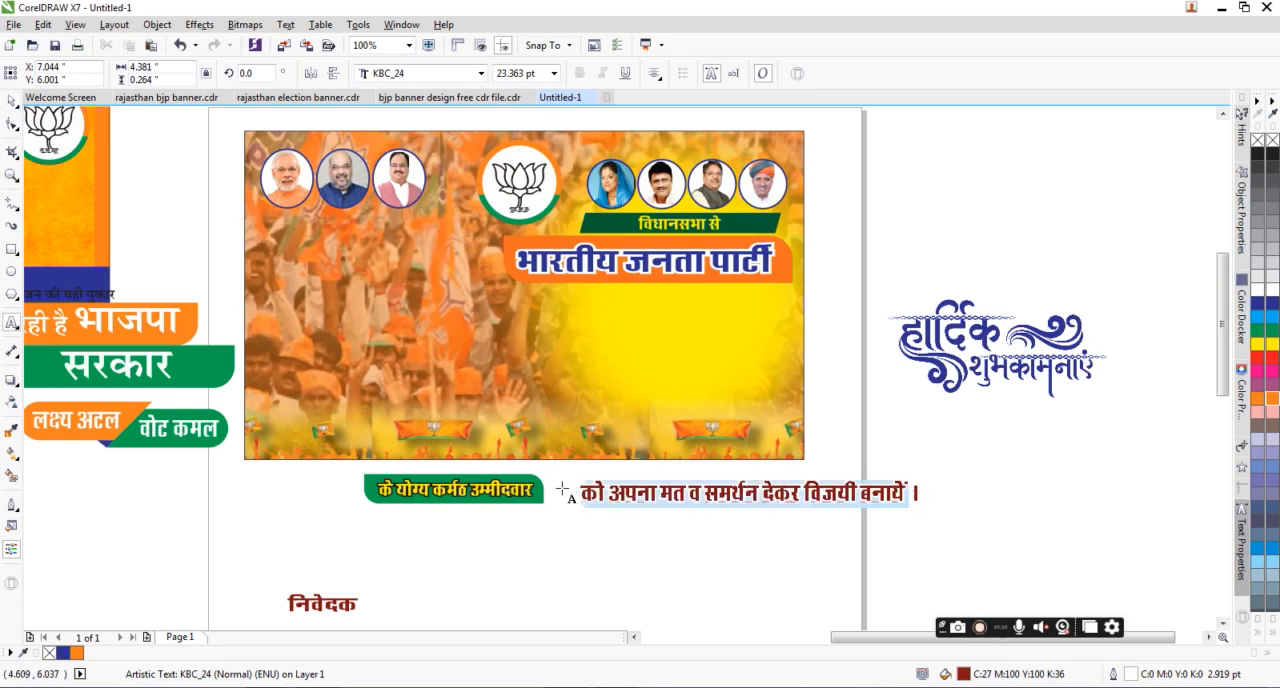
text(ऐतिह)
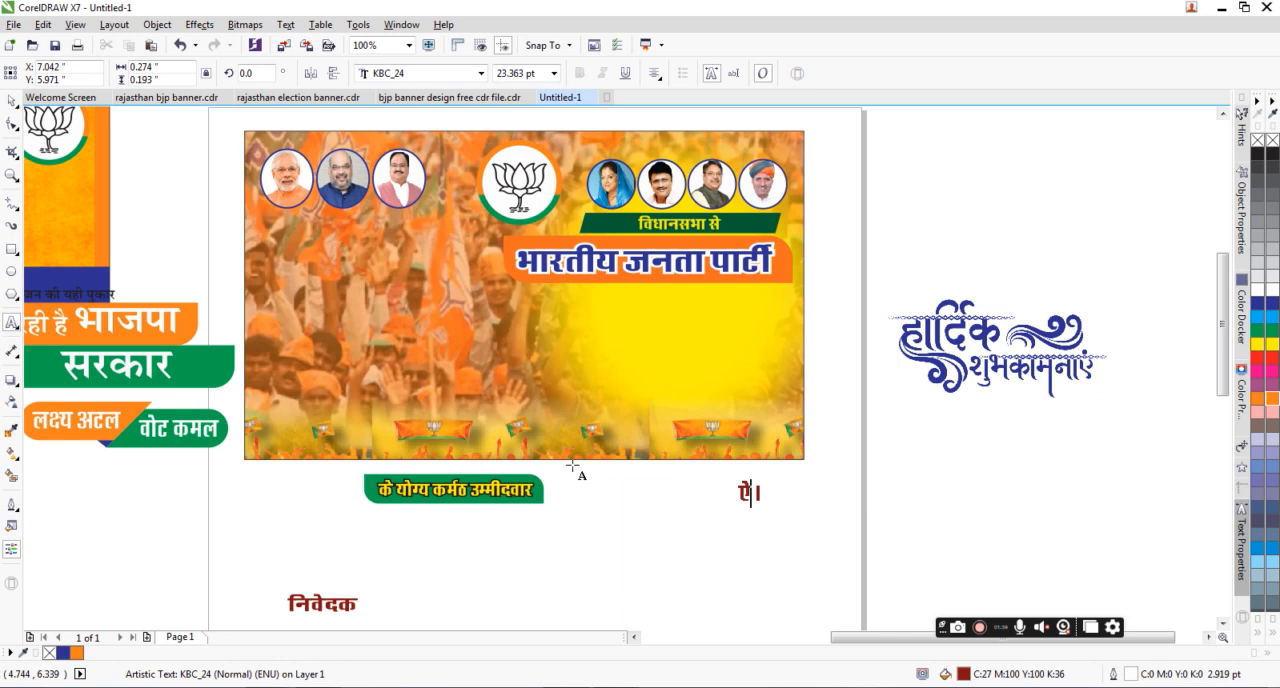
text(ासिक)
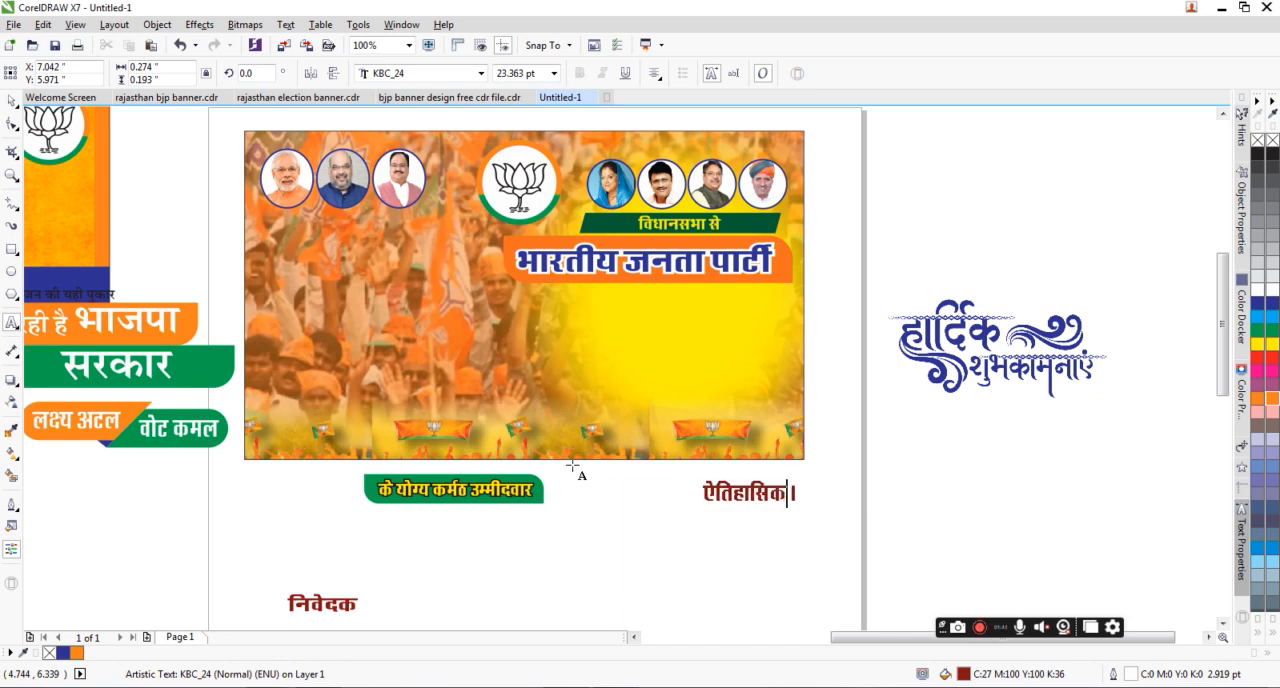
text( विजय)
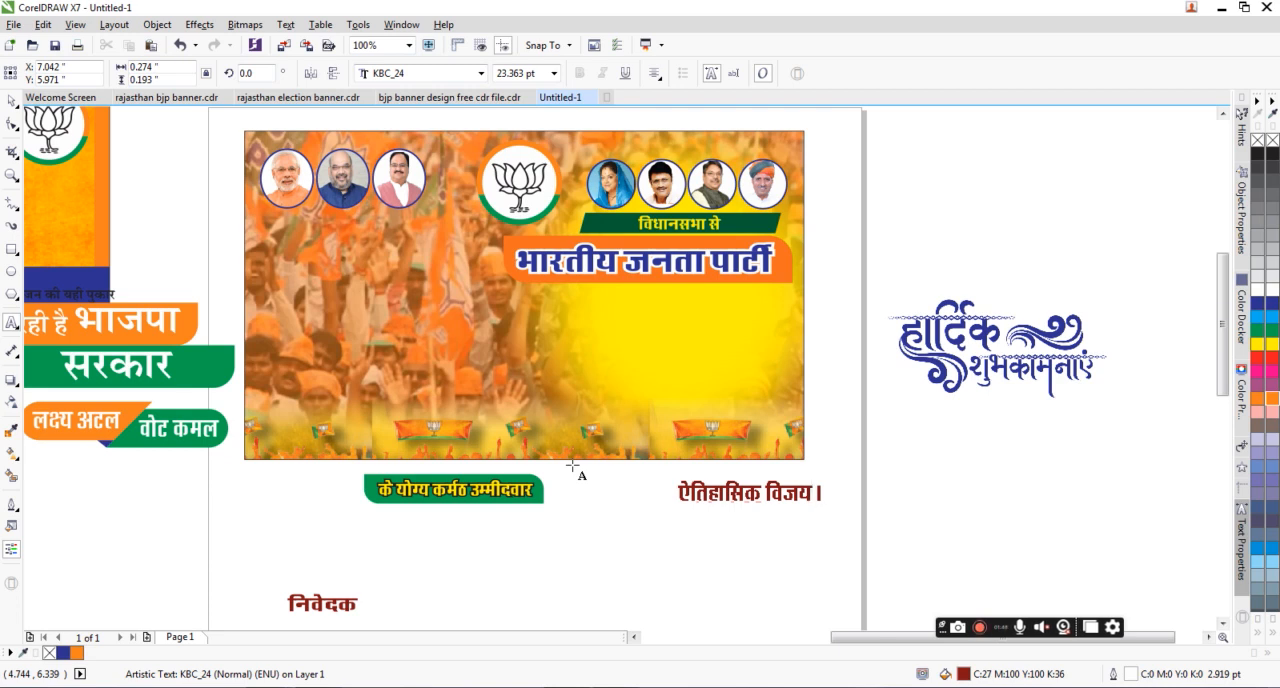
text(को)
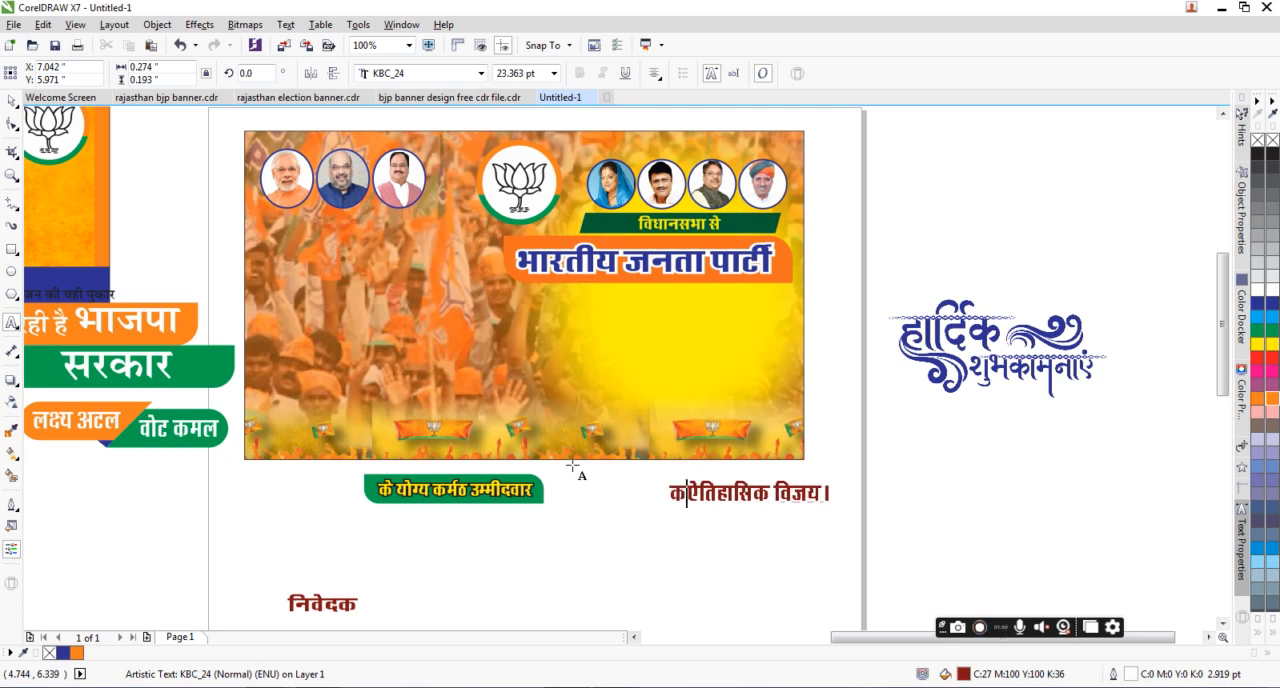
Step: Replace the line's final punctuation mark with पर to read "को ऐतिहासिक विजय पर", and place it beneath the भारतीय जनता पार्टी heading
double_click(847, 492)
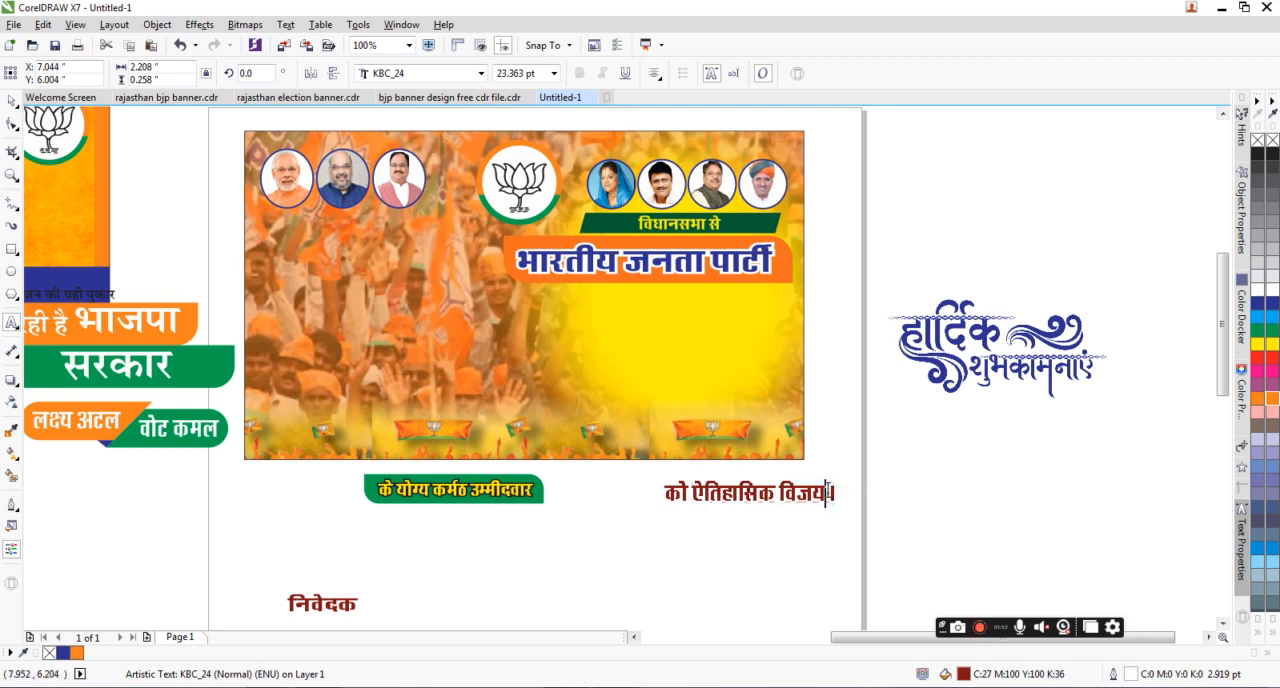
click(829, 478)
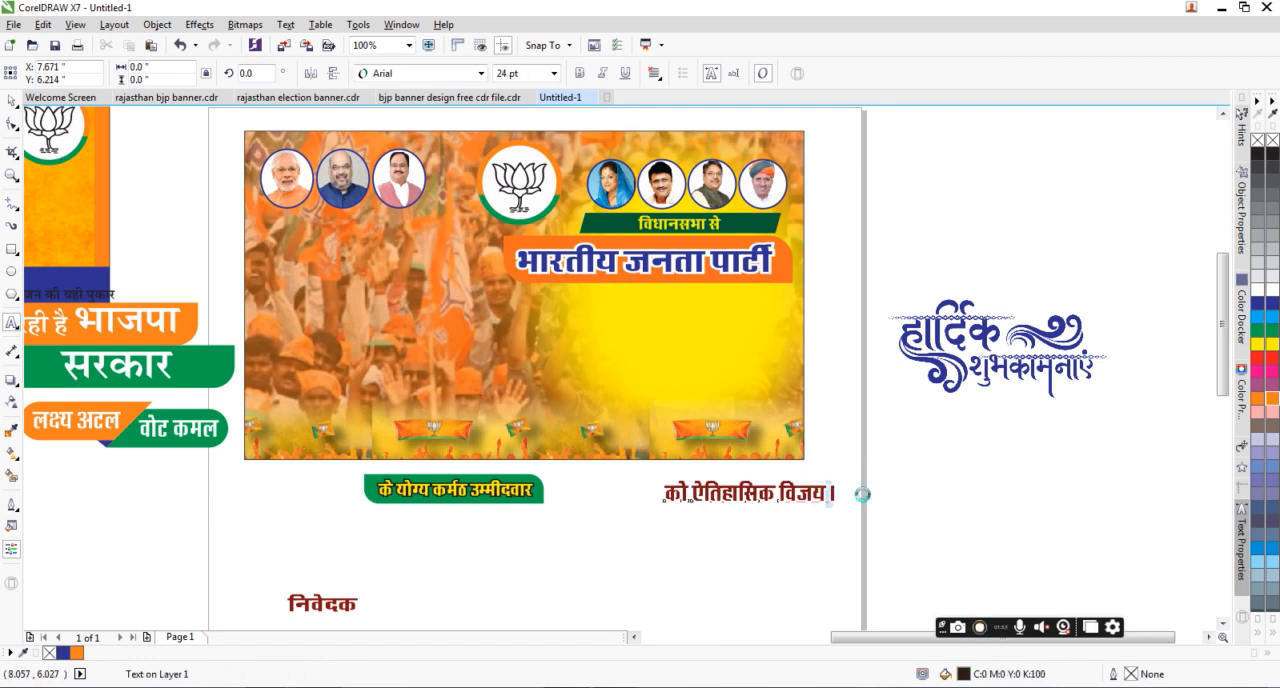
key(BackSpace)
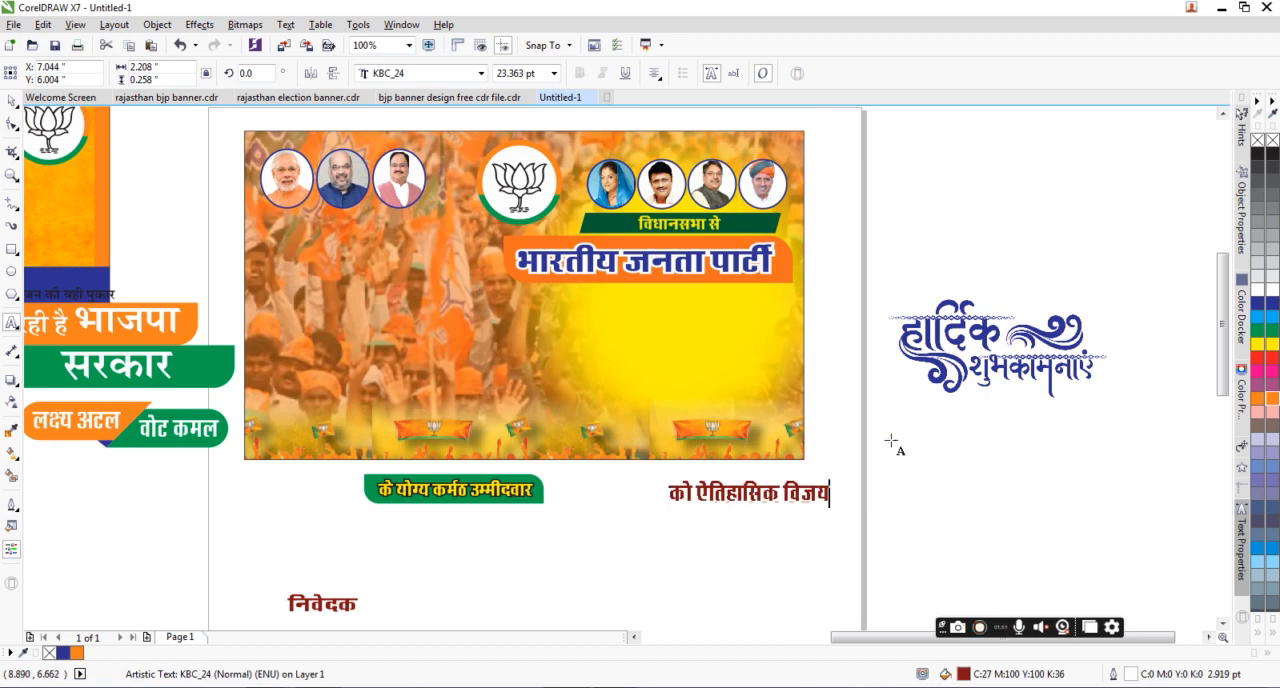
text(पर)
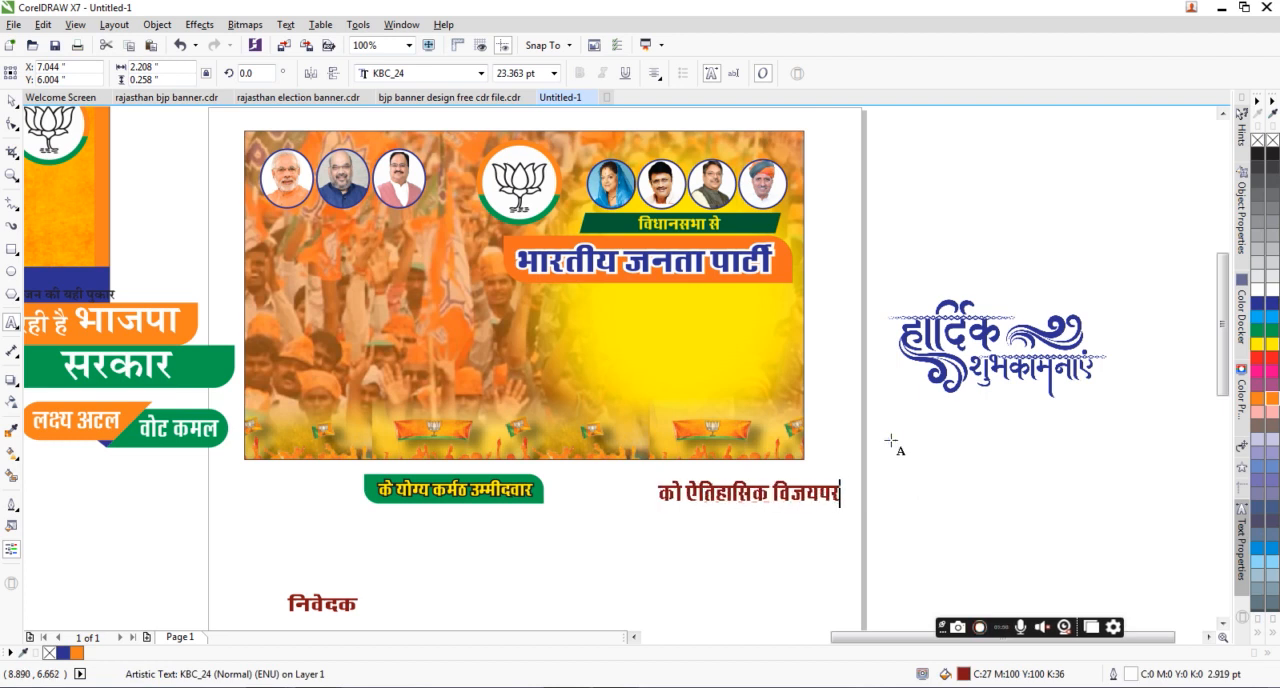
key(Left)
key(Left)
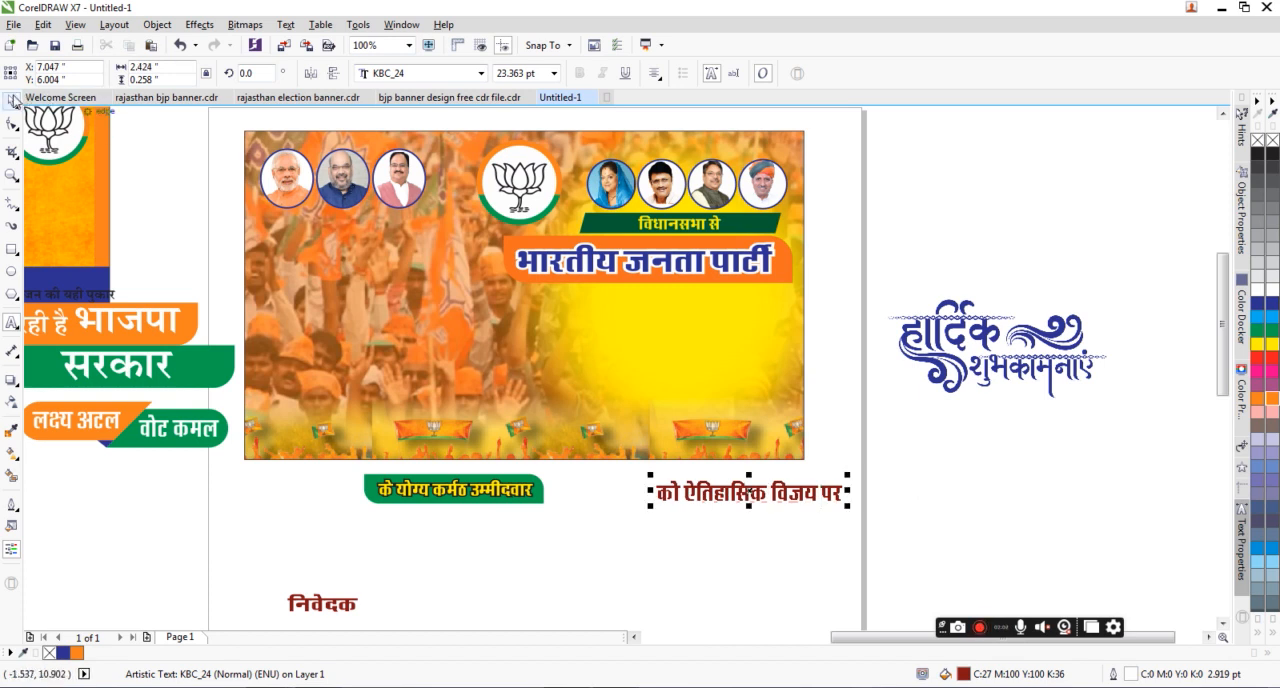
click(12, 101)
drag(715, 500, 617, 310)
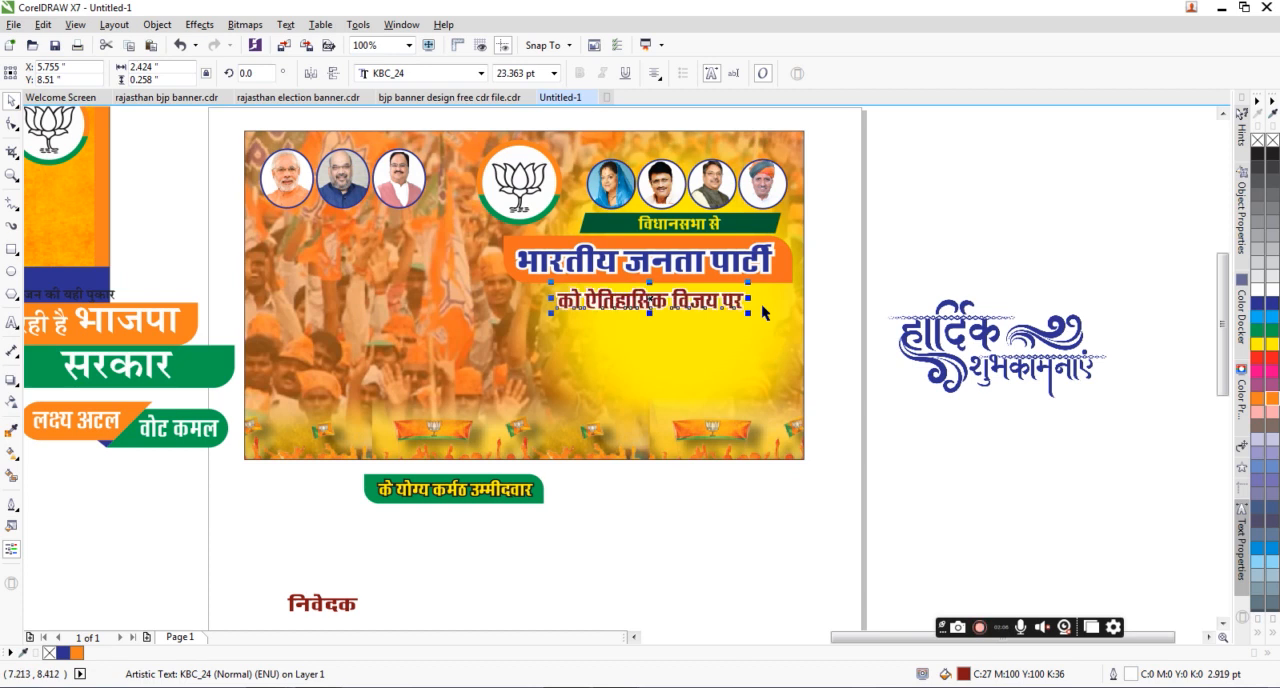
Step: Enlarge the red "को ऐतिहासिक विजय पर" line to about 29 pt beneath the party heading, and place the हार्दिक शुभकामनाएं artwork below it
drag(749, 313, 774, 330)
drag(656, 294, 655, 302)
drag(952, 330, 641, 349)
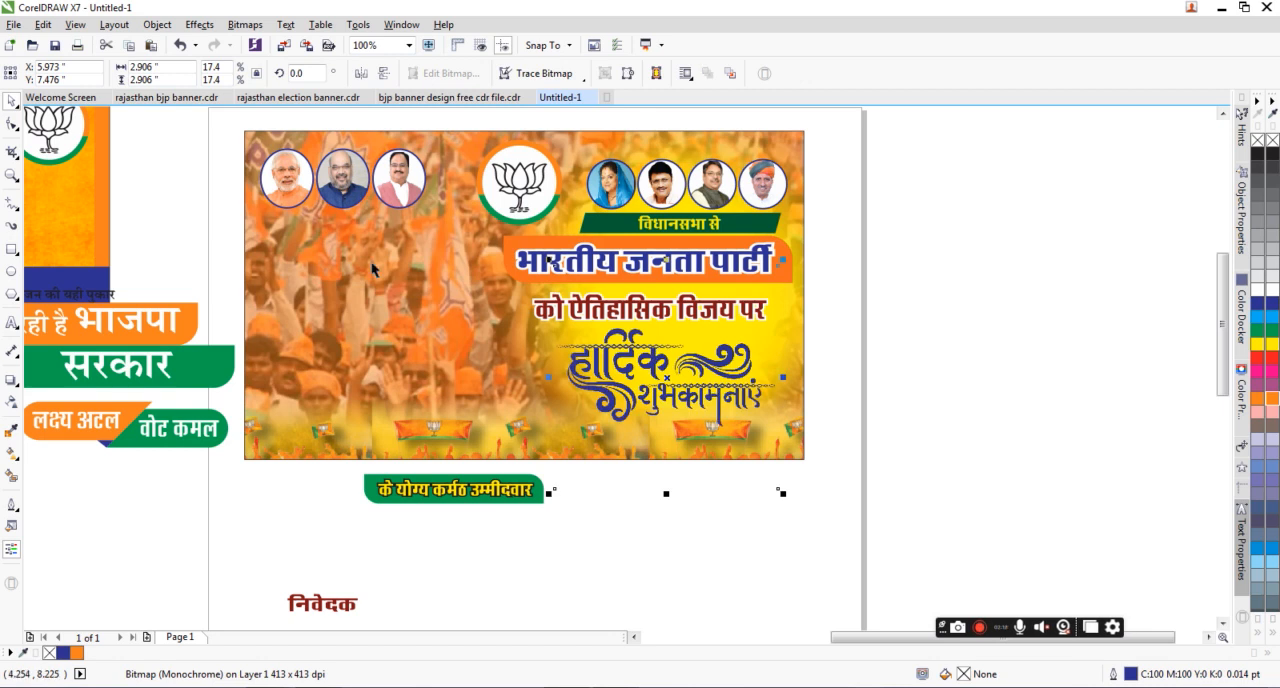
Step: Crop the empty margins above and below the lettering of the हार्दिक शुभकामनाएं bitmap to a height of about 1.29 inches
click(11, 122)
drag(508, 452, 857, 550)
drag(778, 488, 778, 426)
drag(510, 224, 849, 300)
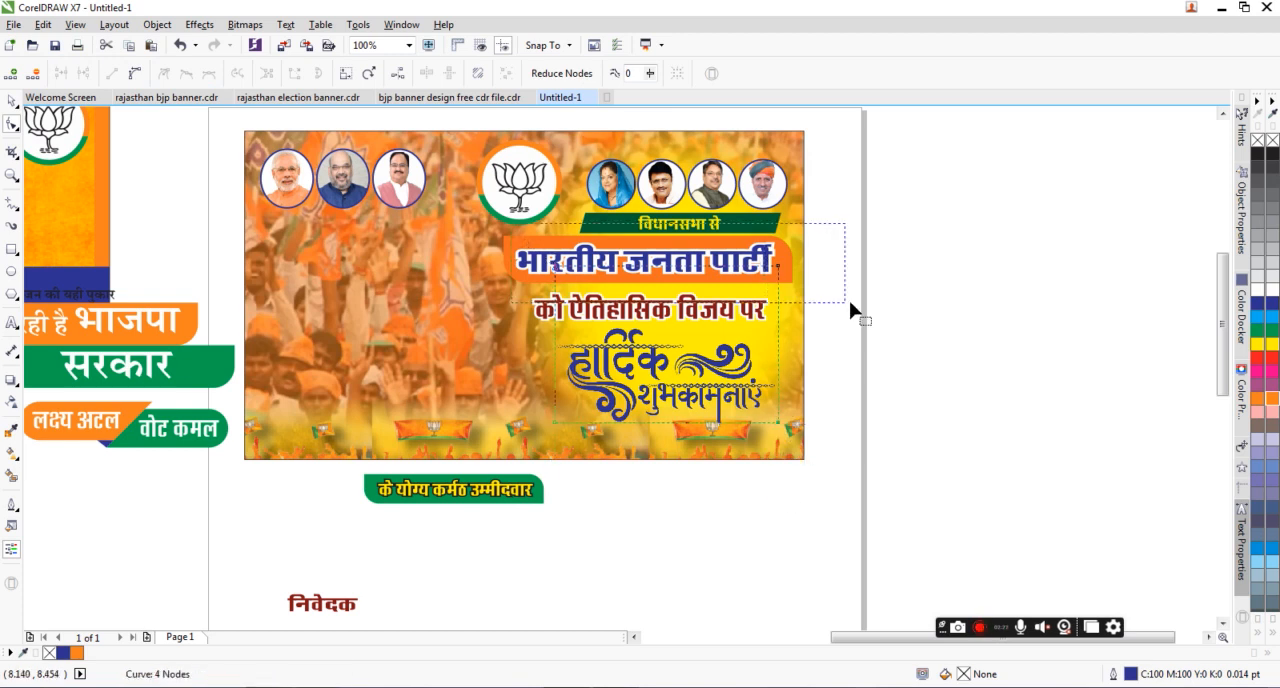
drag(779, 272, 777, 324)
click(12, 101)
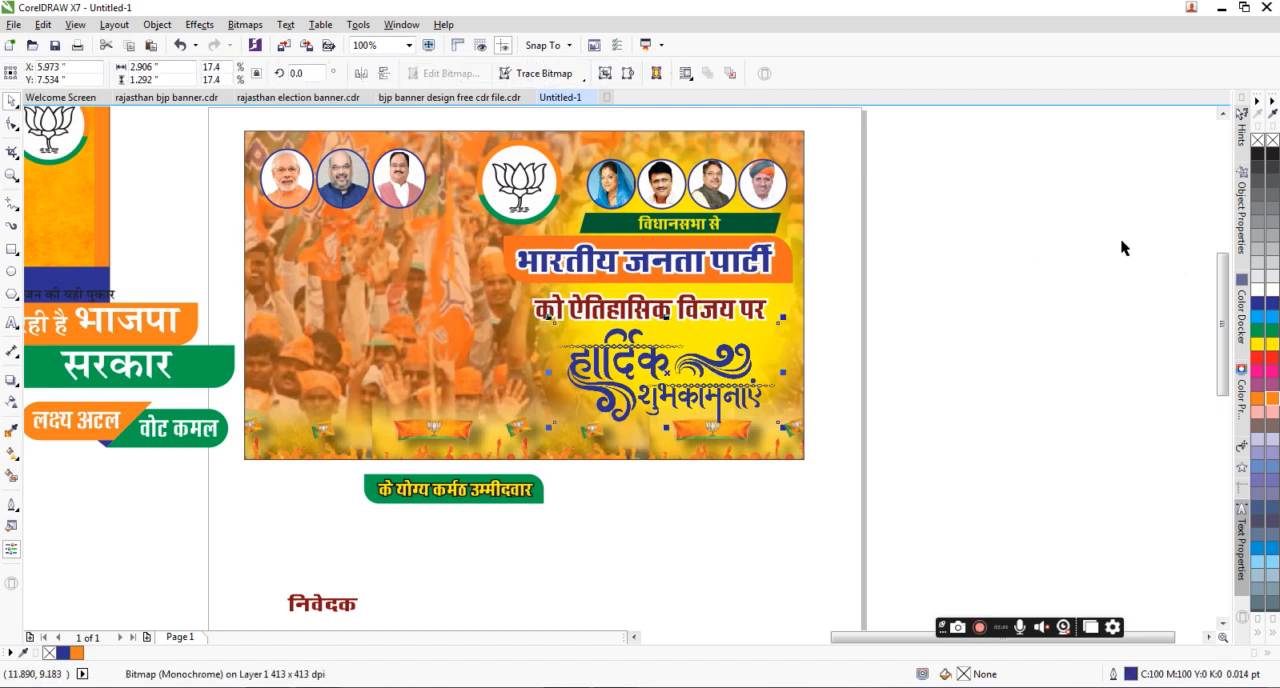
click(859, 379)
click(707, 379)
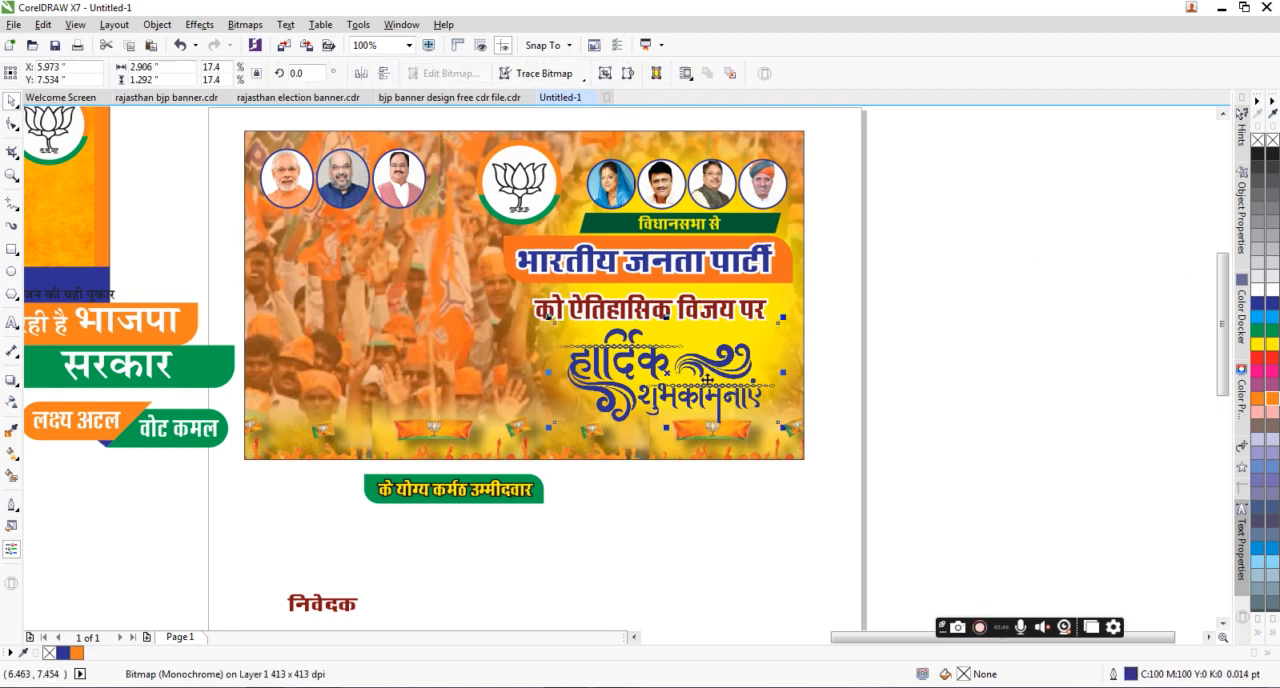
click(867, 340)
drag(839, 486, 448, 313)
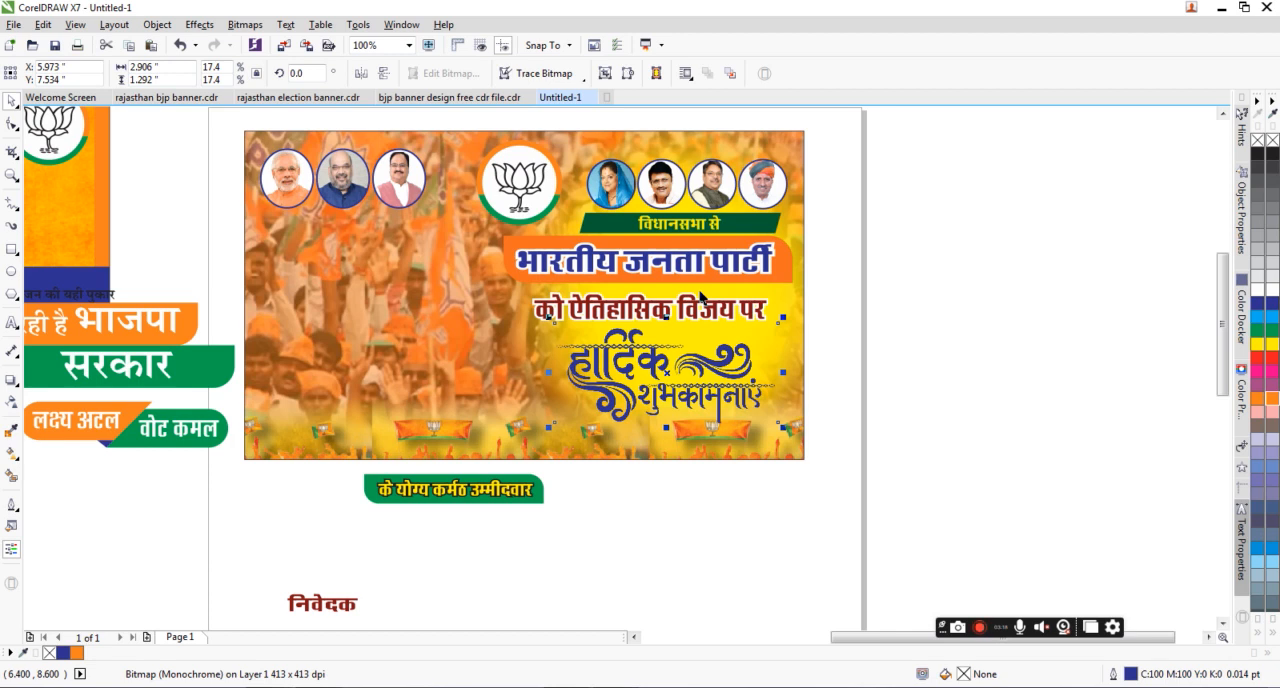
Step: Shift the हार्दिक शुभकामनाएं artwork slightly closer to the red "को ऐतिहासिक विजय पर" line and centre it horizontally on that line
drag(706, 371, 700, 372)
shift+click(686, 304)
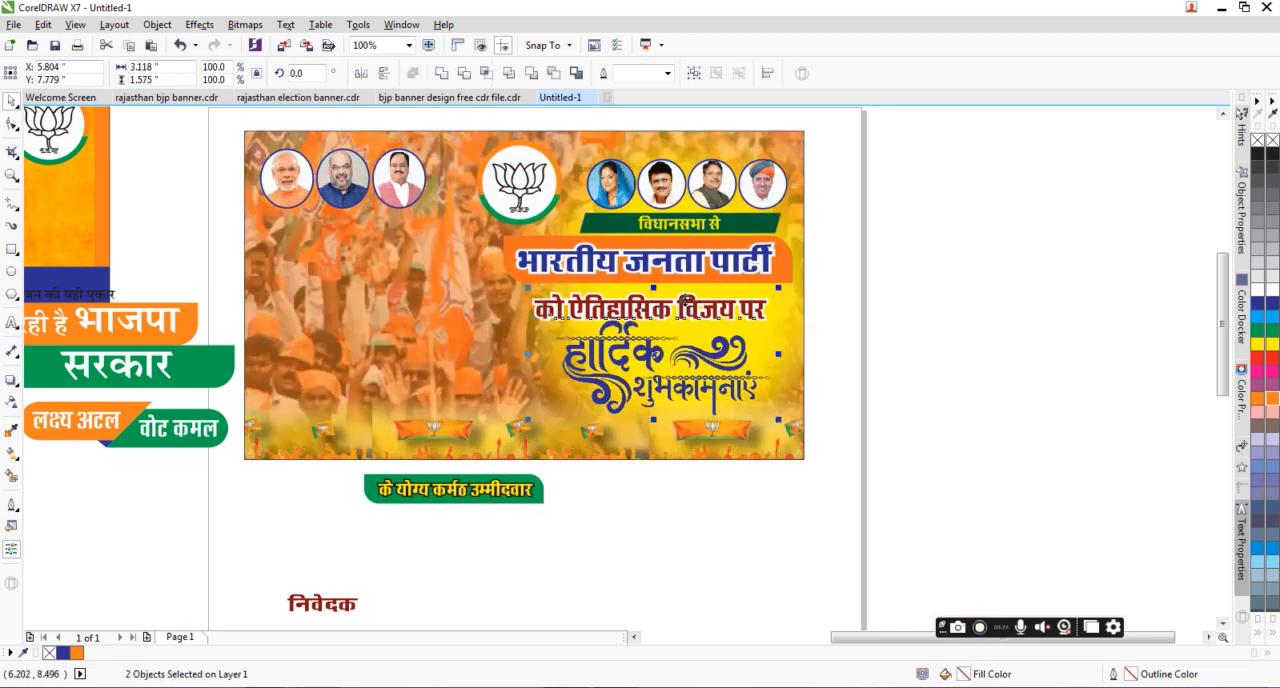
click(922, 318)
Step: Nudge the red "को ऐतिहासिक विजय पर" line up slightly, closer to the भारतीय जनता पार्टी heading
click(677, 312)
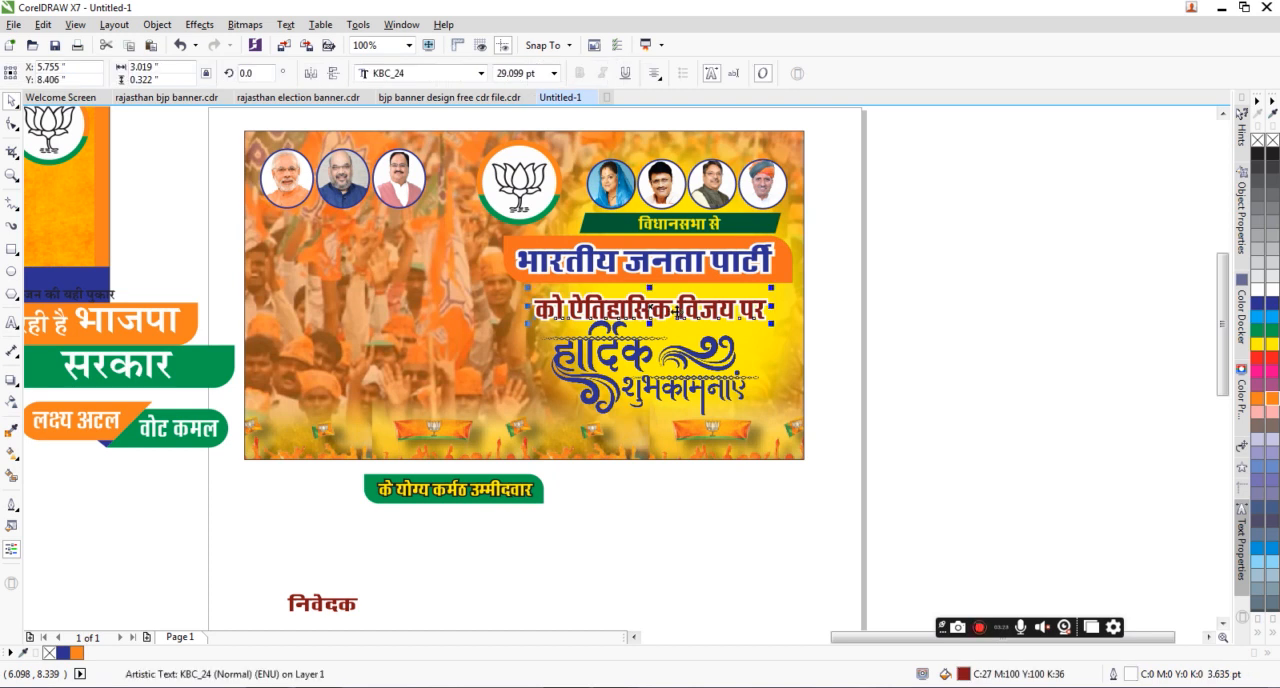
key(Up)
key(Up)
key(Up)
key(Up)
drag(685, 319, 719, 331)
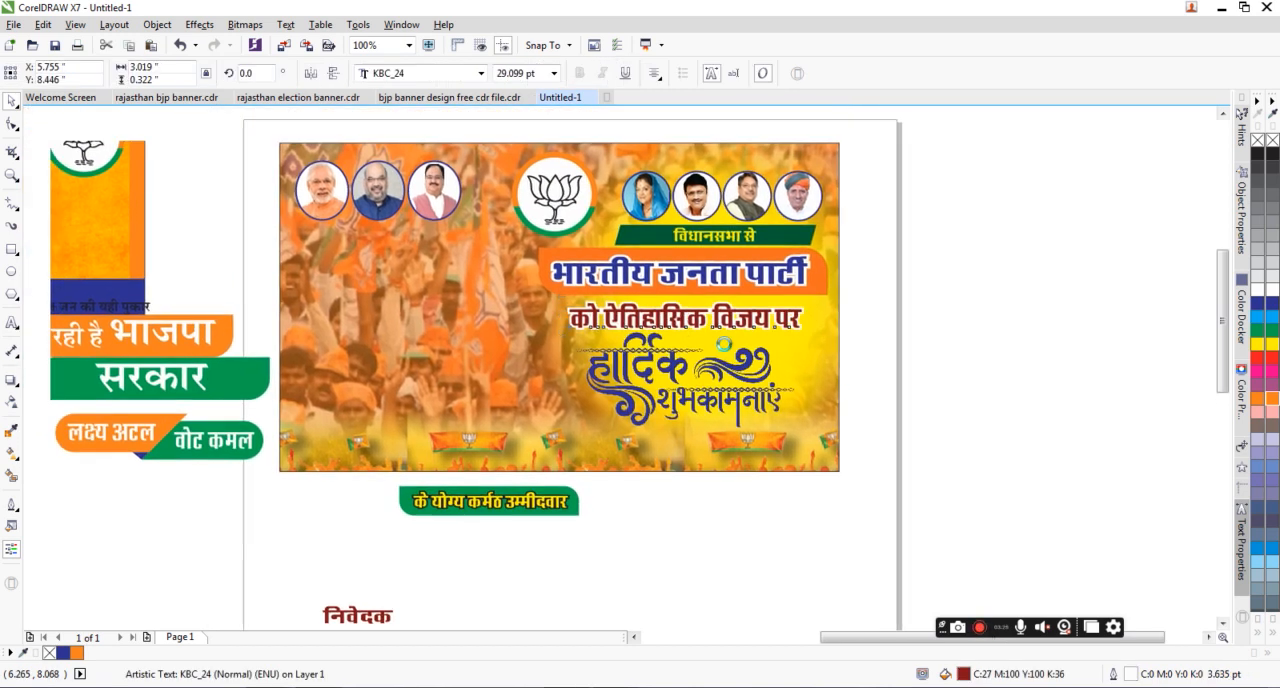
Step: Enlarge the हार्दिक शुभकामनाएं artwork proportionally about its centre to about 3.12 inches wide, and nudge it down slightly
click(614, 548)
drag(641, 366, 677, 378)
click(697, 386)
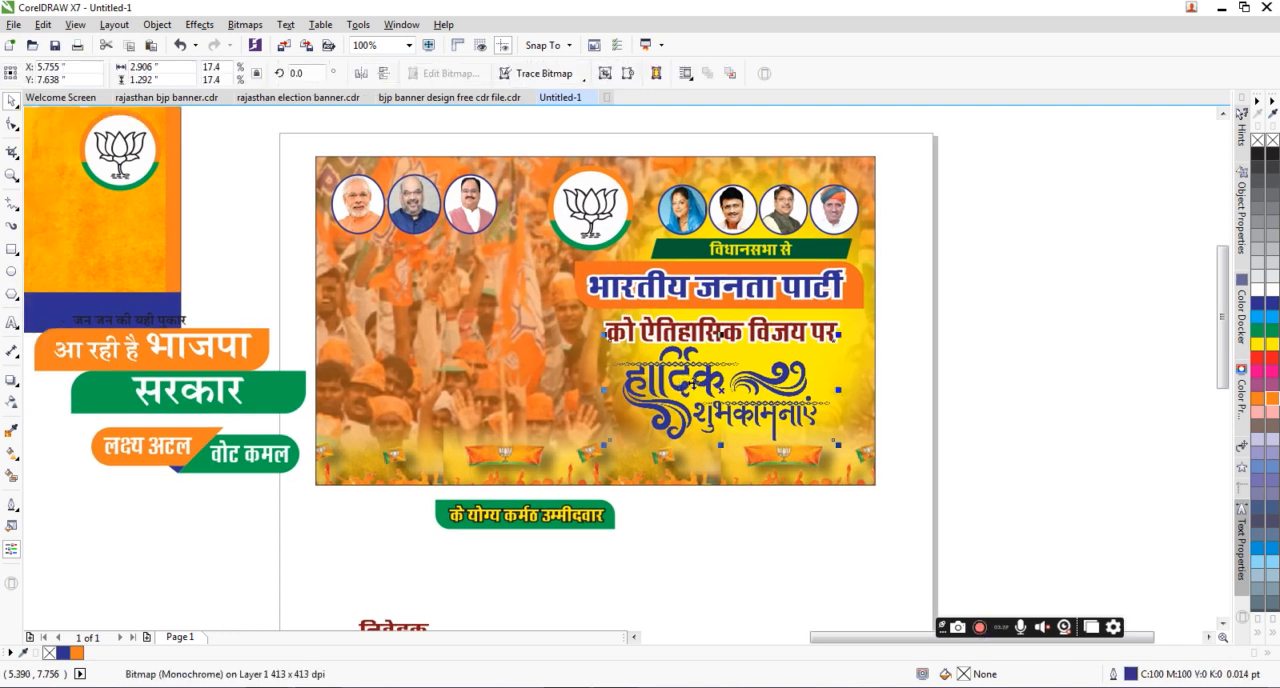
drag(838, 446, 846, 450)
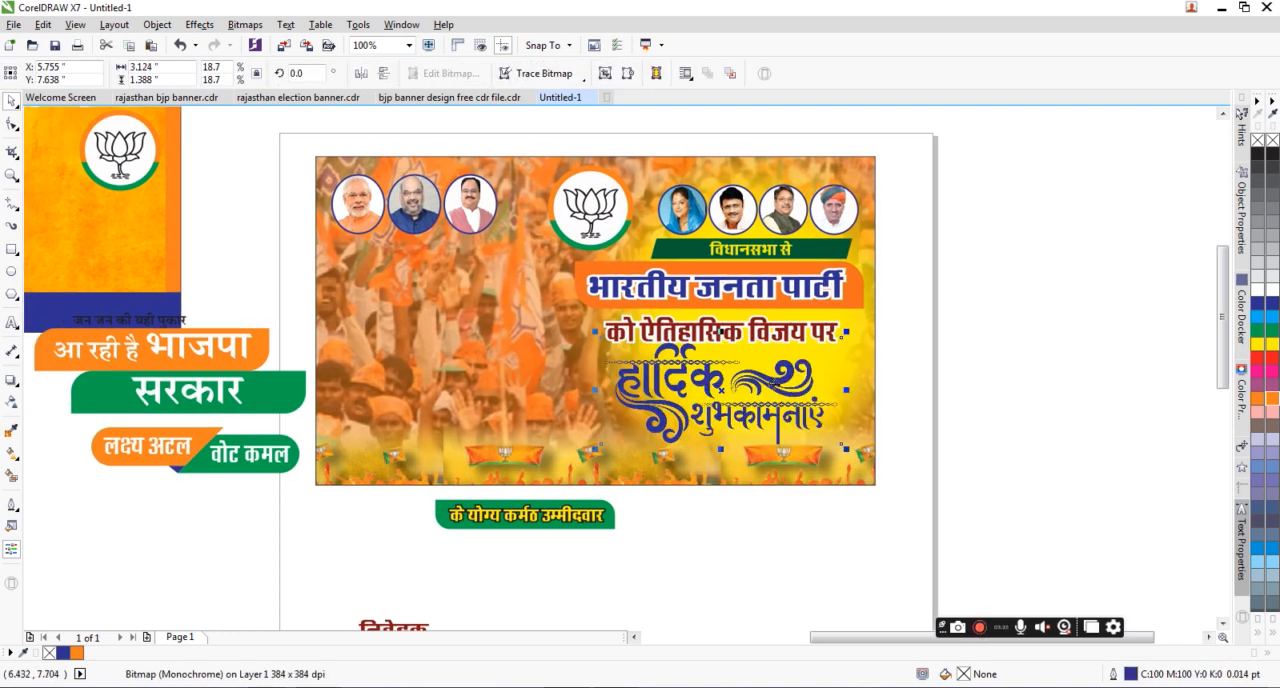
key(Down)
key(Down)
key(Down)
key(Down)
key(Down)
key(Down)
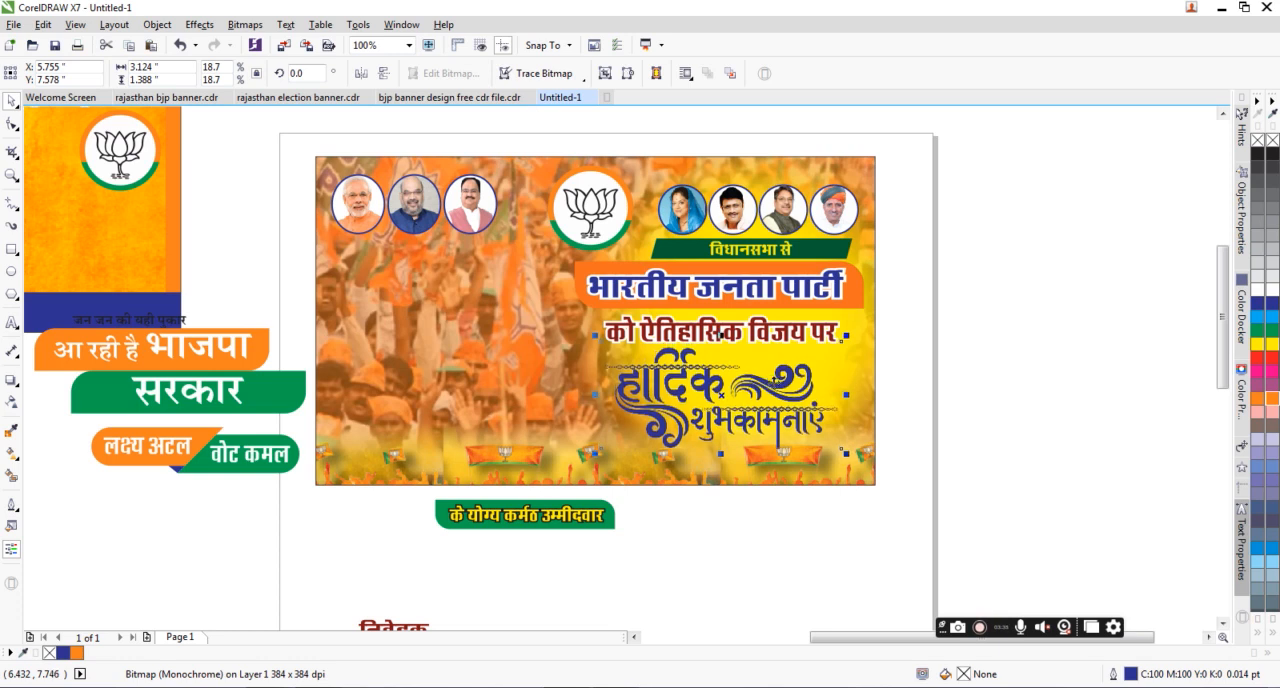